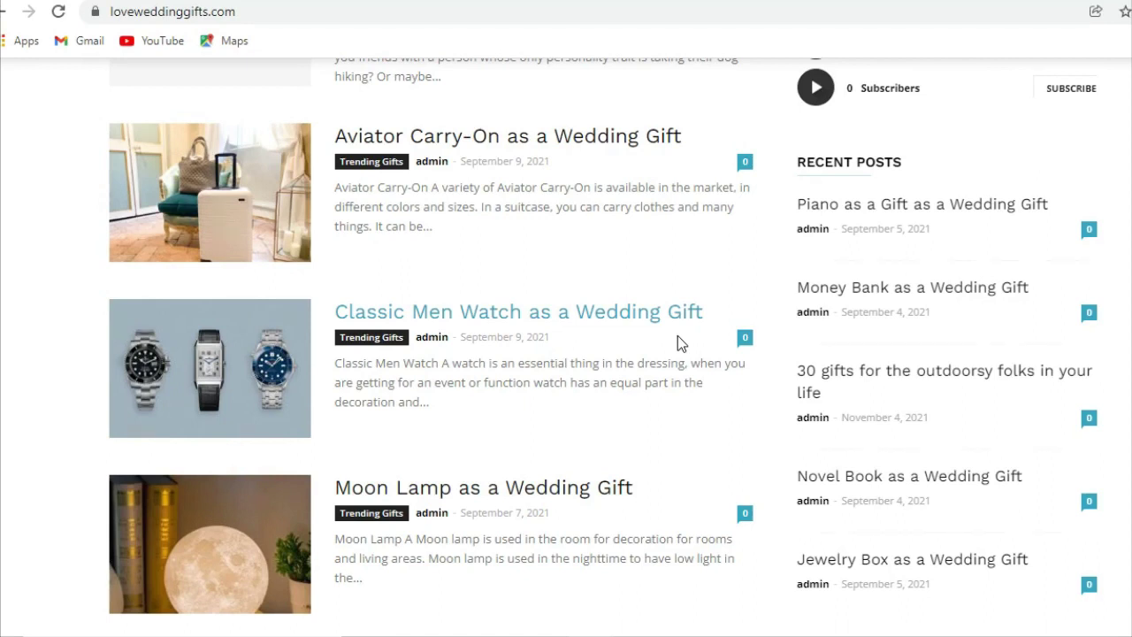
# Step: Open the loveweddinggifts.com/wp-admin page and log in to the site with the prefilled credentials
pyautogui.scroll(-7, 678, 336)
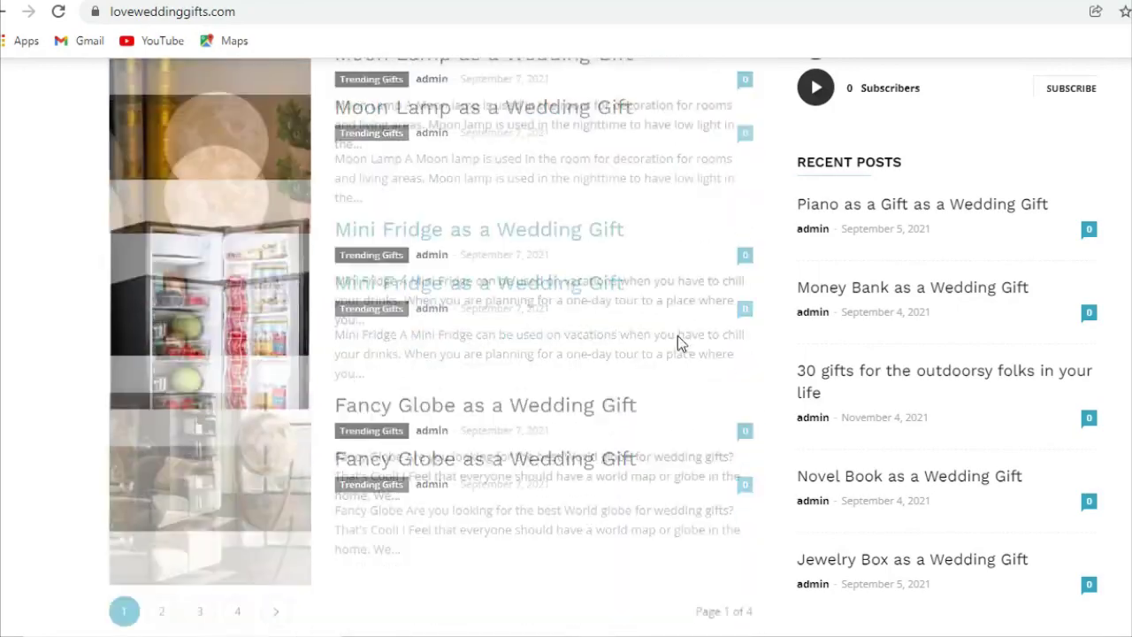
pyautogui.scroll(15, 678, 337)
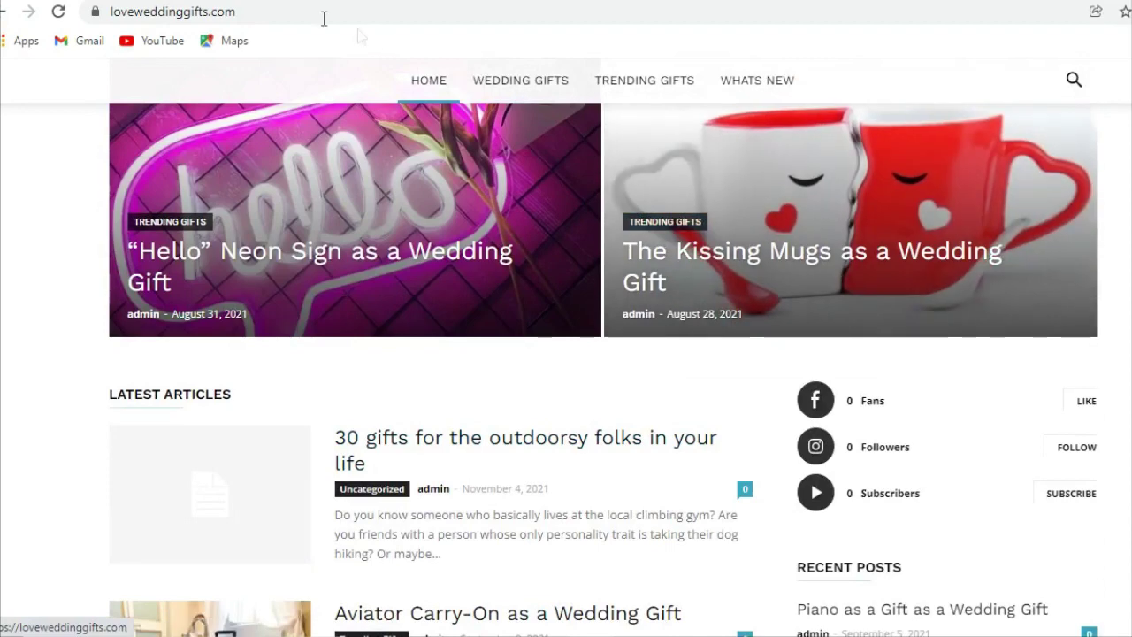
pyautogui.click(303, 12)
pyautogui.click(303, 11)
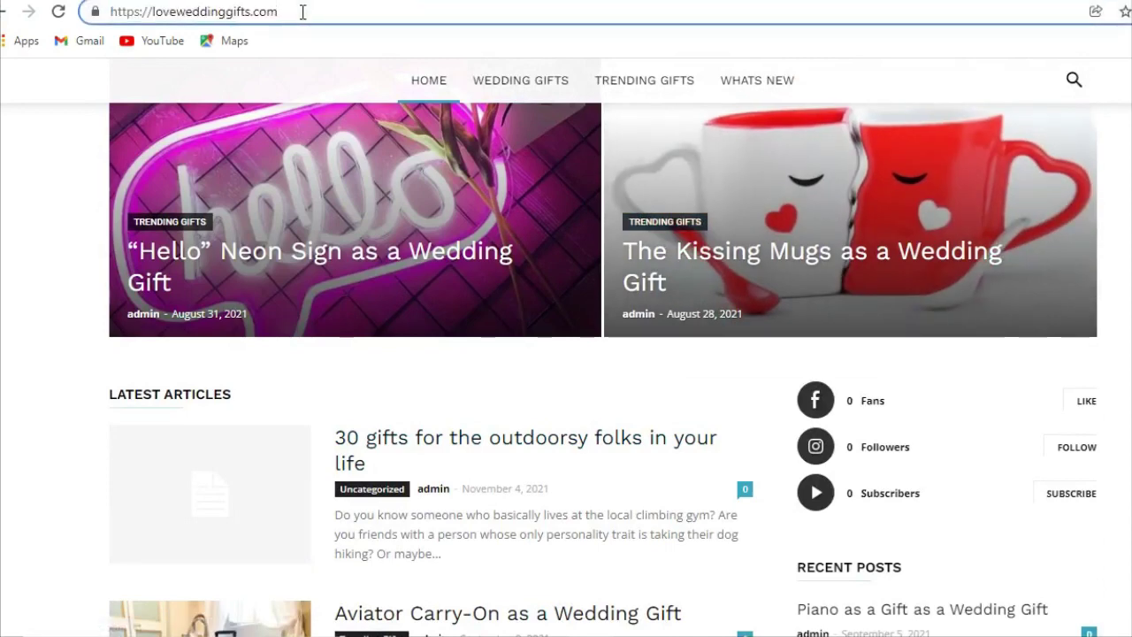
pyautogui.write('/')
pyautogui.write('wp-admi')
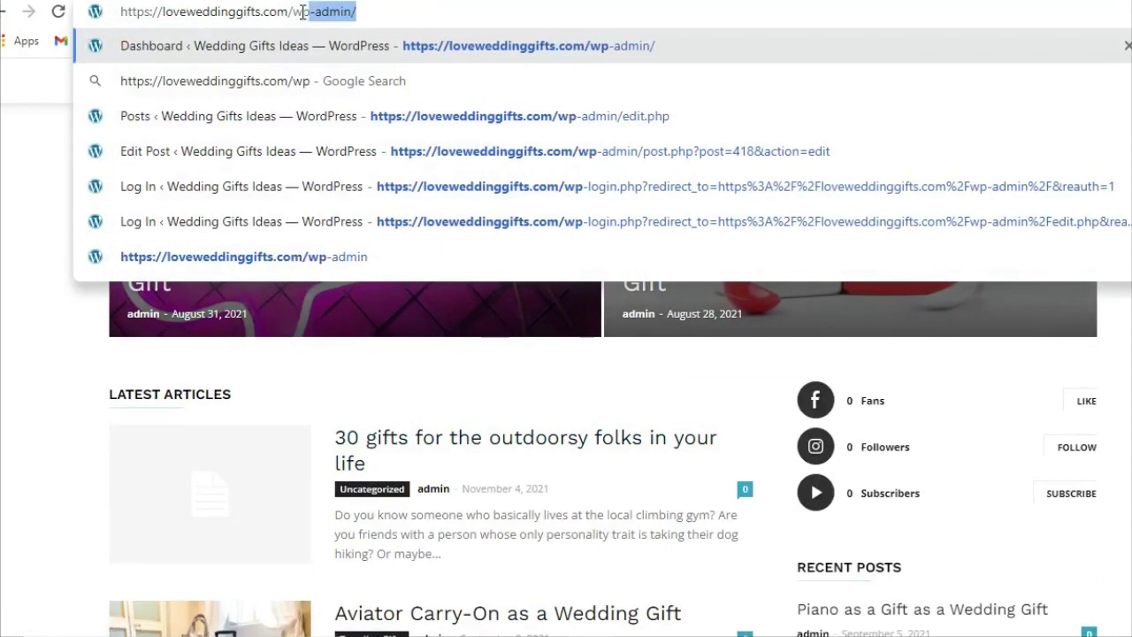
pyautogui.write('n')
pyautogui.press('Return')
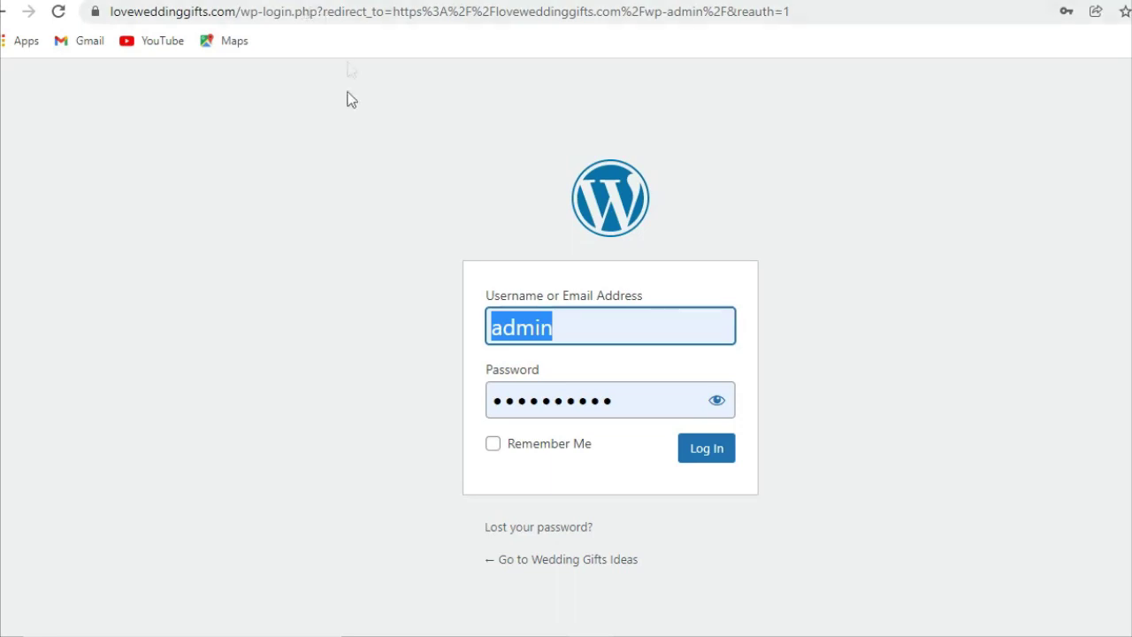
pyautogui.click(316, 177)
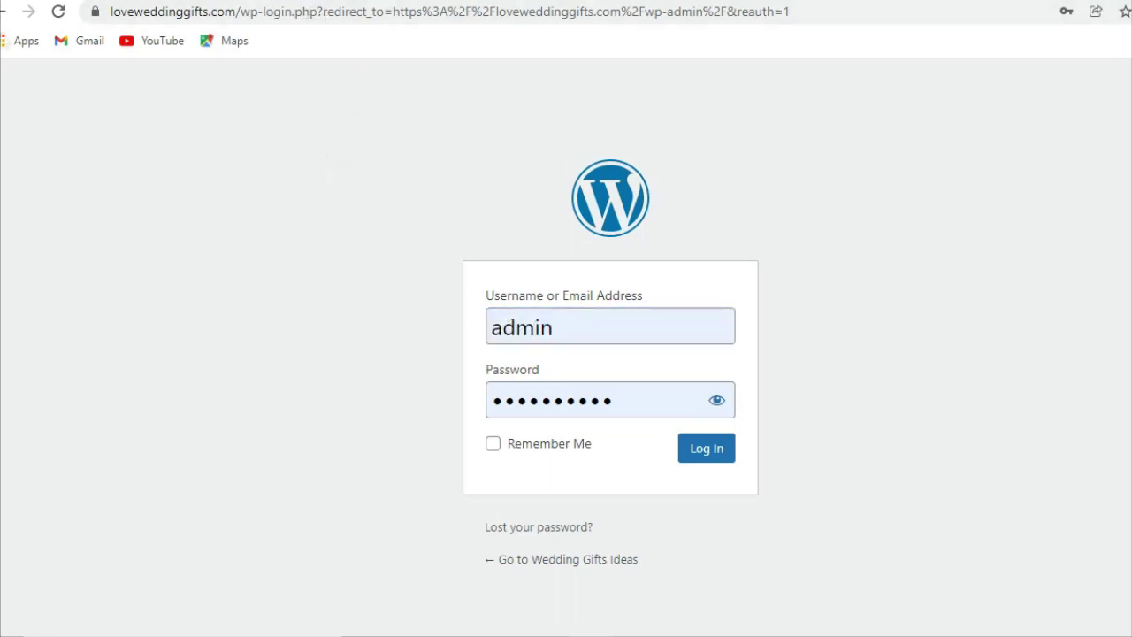
pyautogui.click(720, 456)
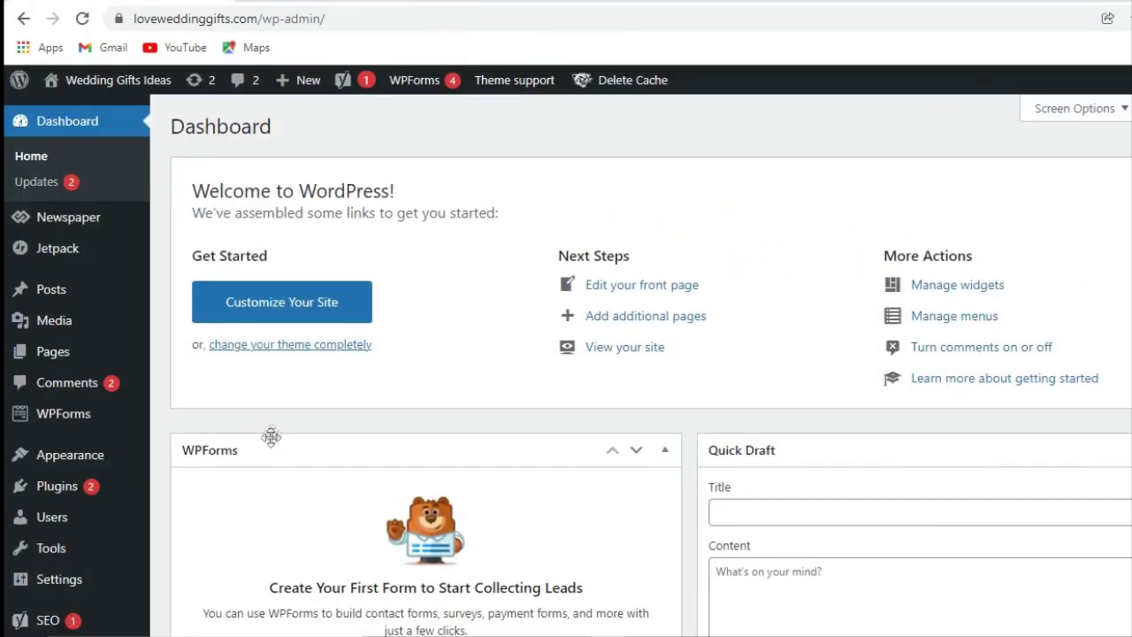
# Step: Collapse all dashboard widgets: WPForms, Site Health Status, At a Glance, Activity, Yoast SEO Posts Overview, Quick Draft, and WordPress Events and News
pyautogui.click(665, 450)
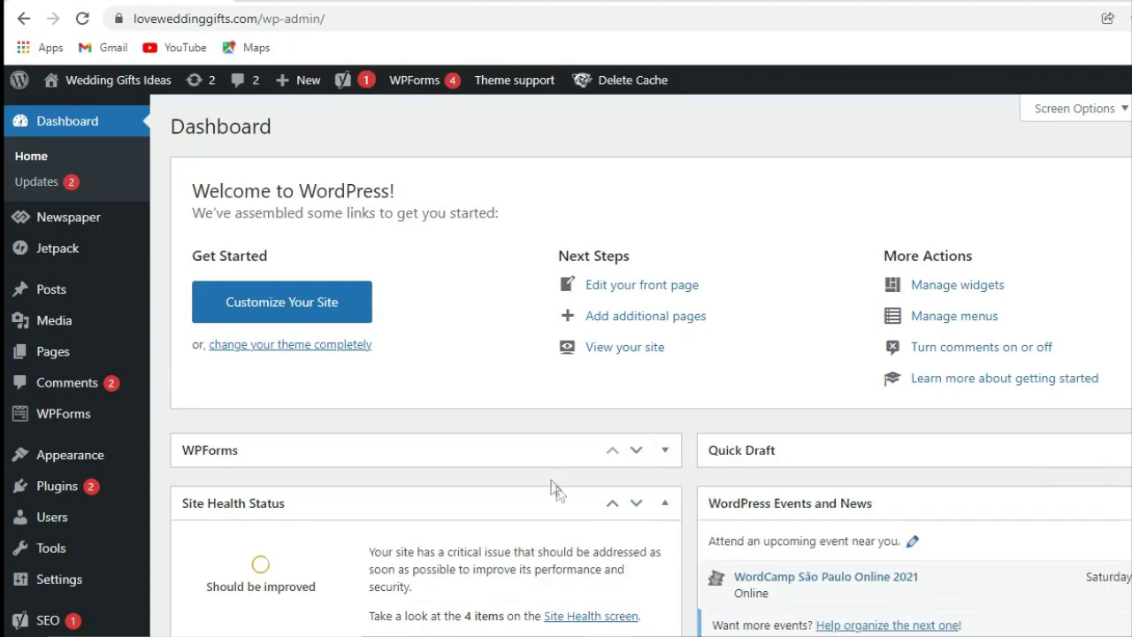
pyautogui.scroll(-1, 619, 451)
pyautogui.click(667, 416)
pyautogui.click(666, 465)
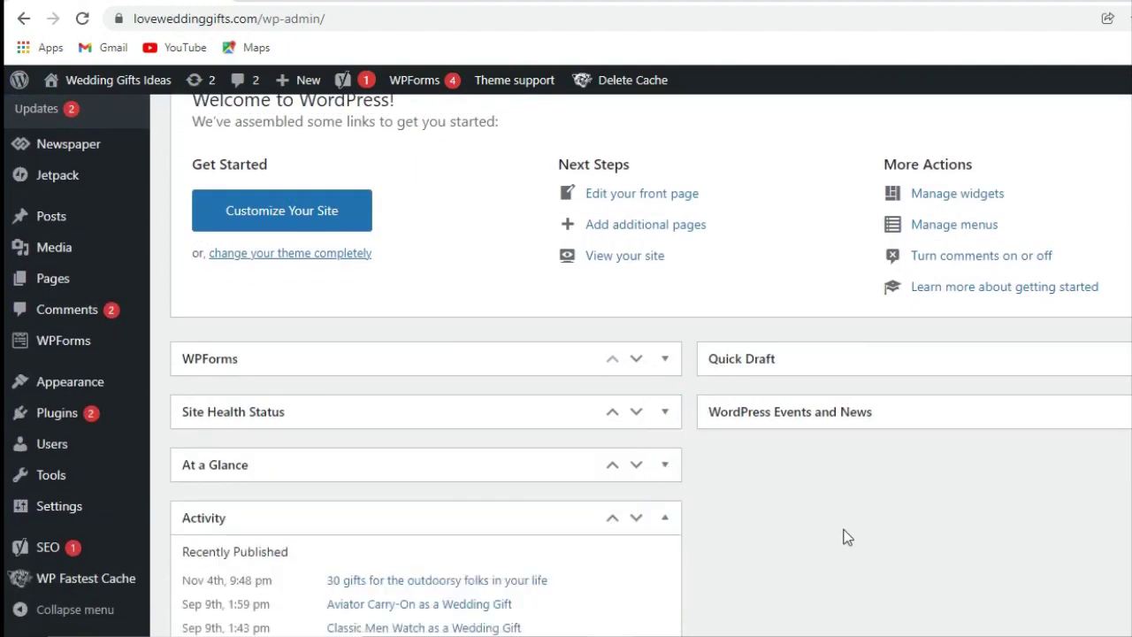
pyautogui.scroll(-1, 842, 534)
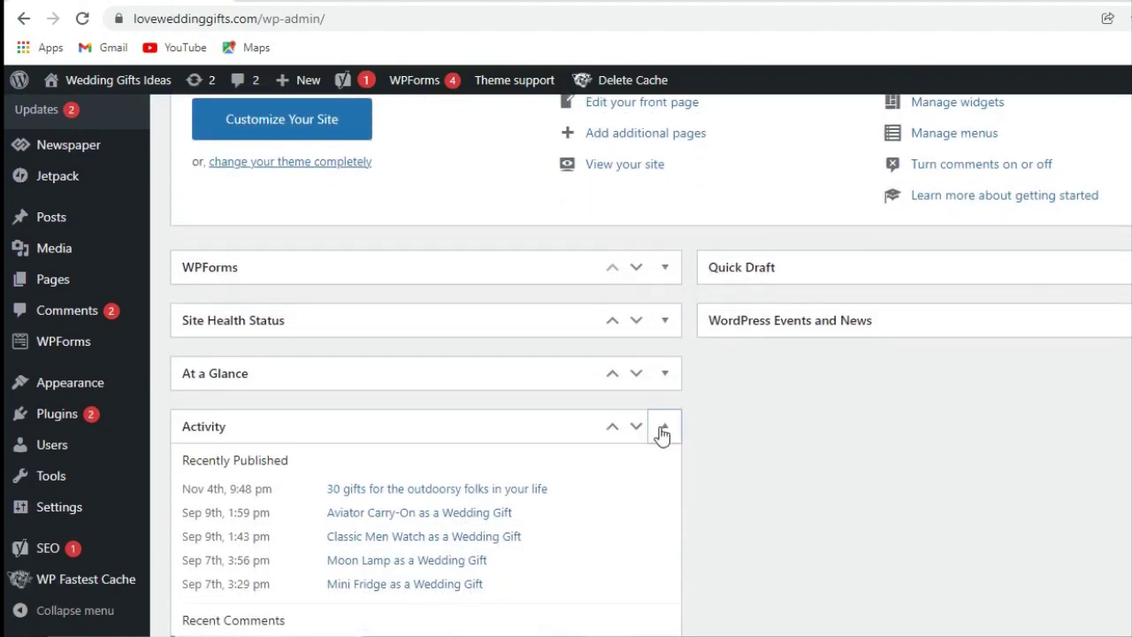
pyautogui.click(663, 429)
pyautogui.scroll(-2, 781, 501)
pyautogui.click(666, 296)
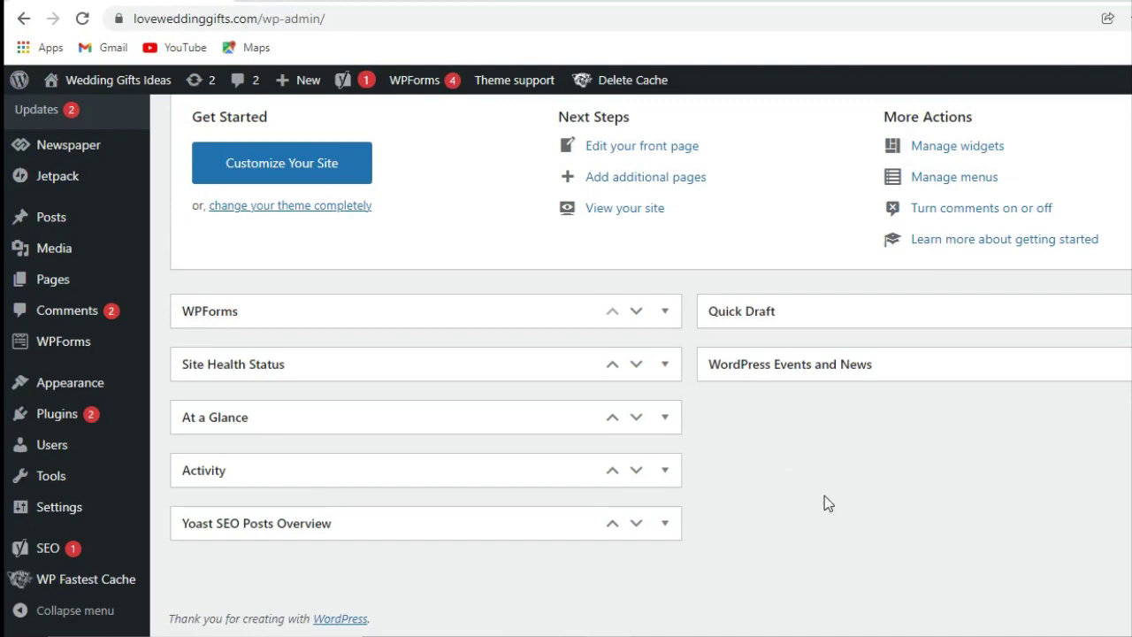
pyautogui.scroll(1, 825, 503)
pyautogui.scroll(-1, 823, 491)
pyautogui.scroll(1, 822, 488)
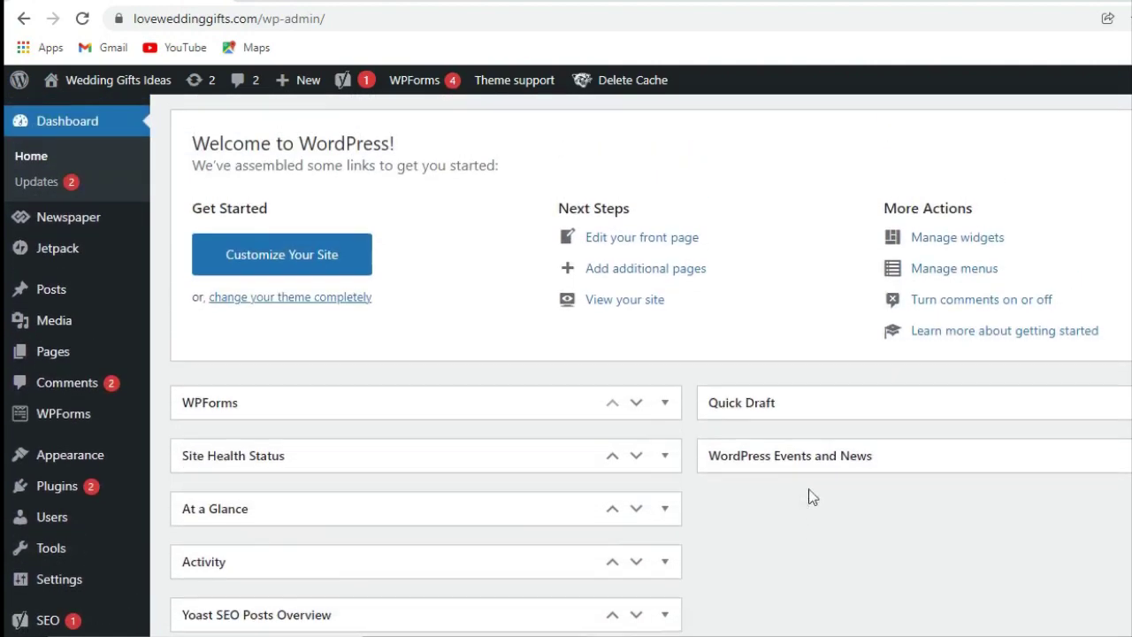
# Step: Update the installed Jetpack and WPForms Lite plugins to their newest available versions
pyautogui.click(108, 480)
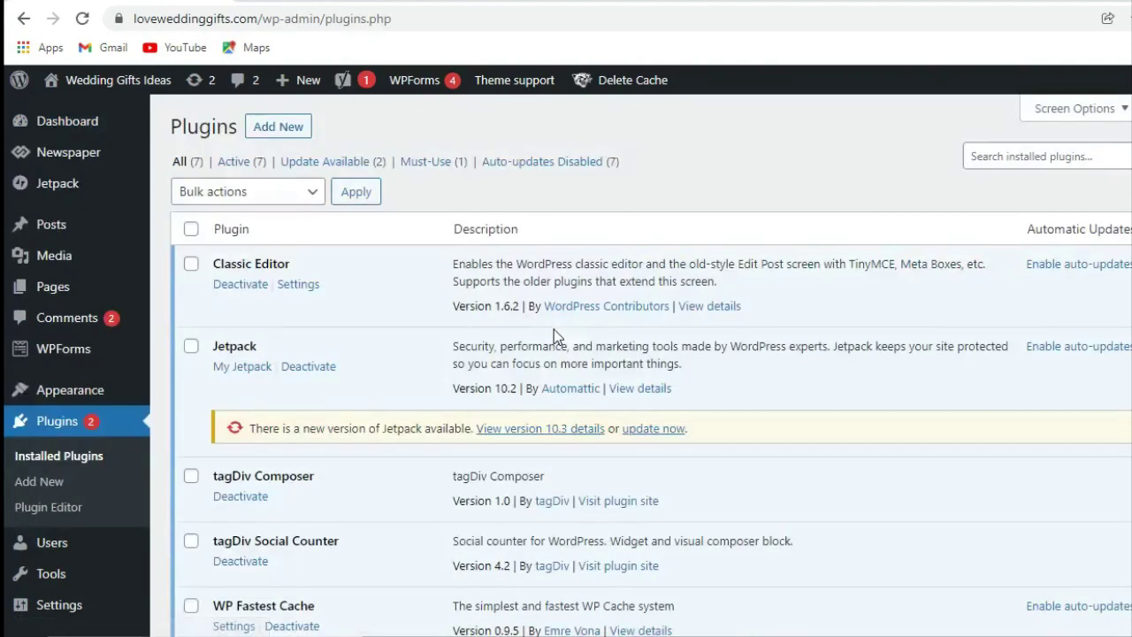
pyautogui.click(665, 428)
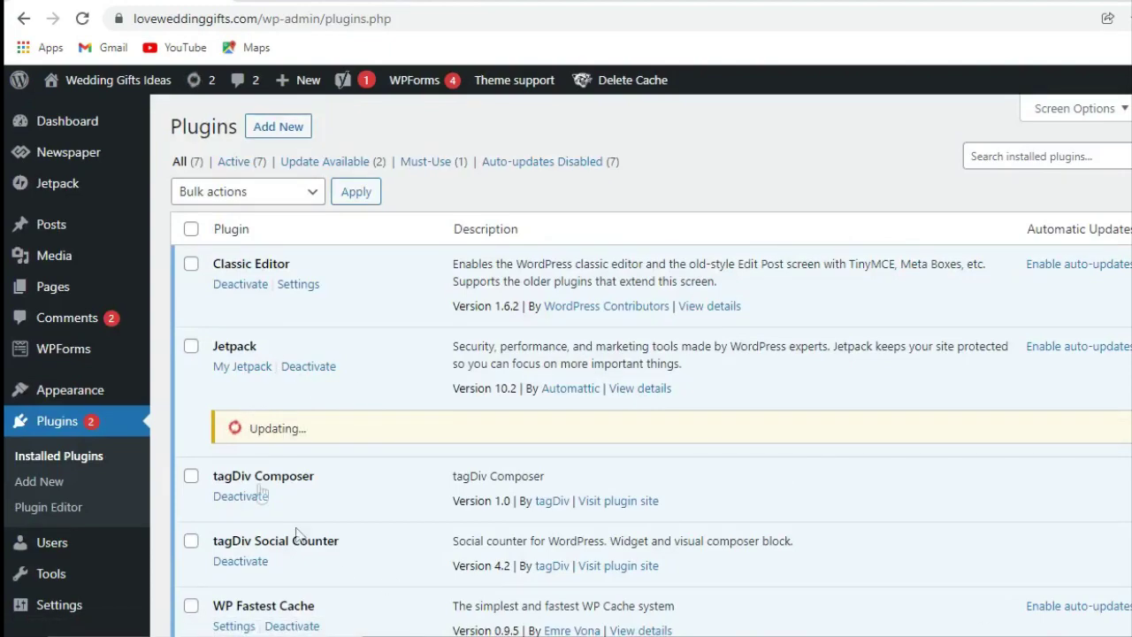
pyautogui.scroll(-2, 439, 378)
pyautogui.scroll(-3, 440, 377)
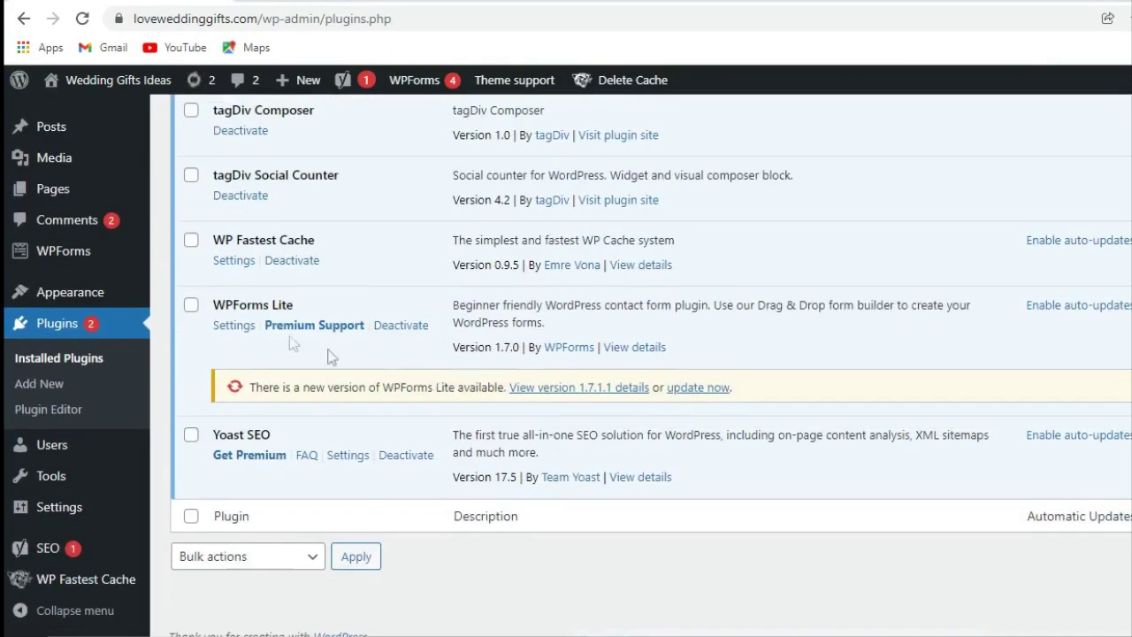
pyautogui.click(705, 394)
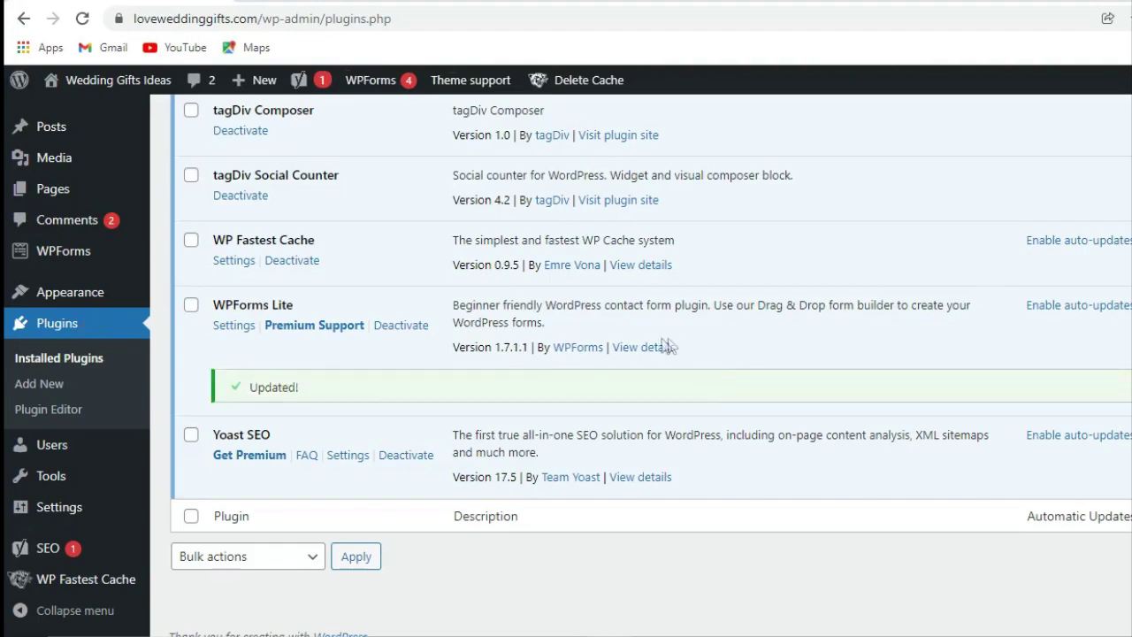
pyautogui.scroll(3, 566, 362)
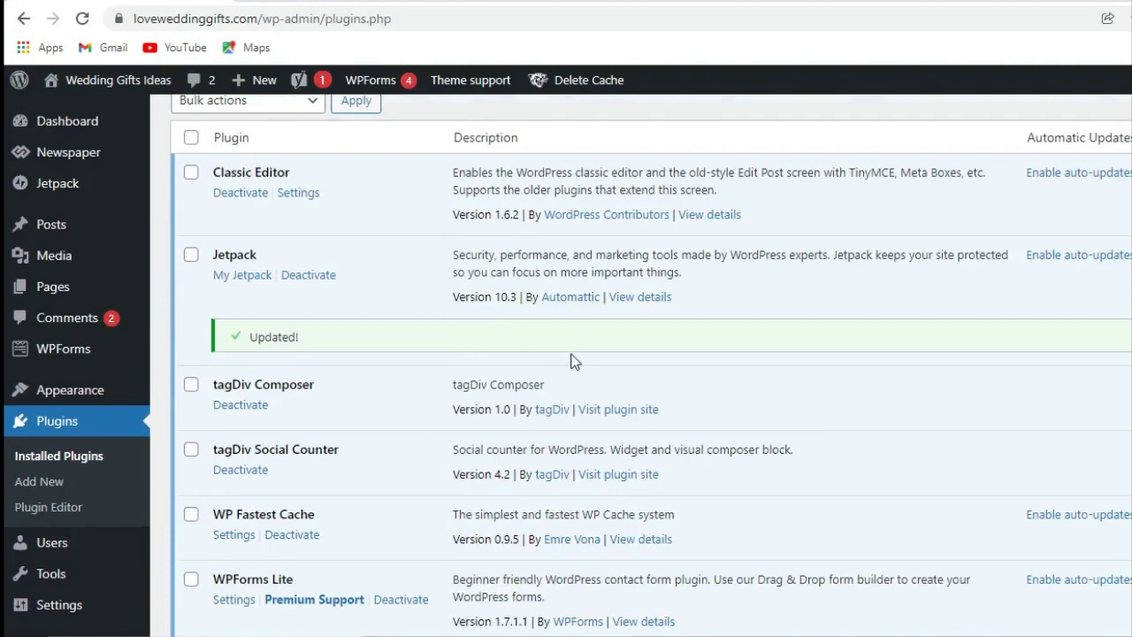
pyautogui.scroll(-1, 467, 356)
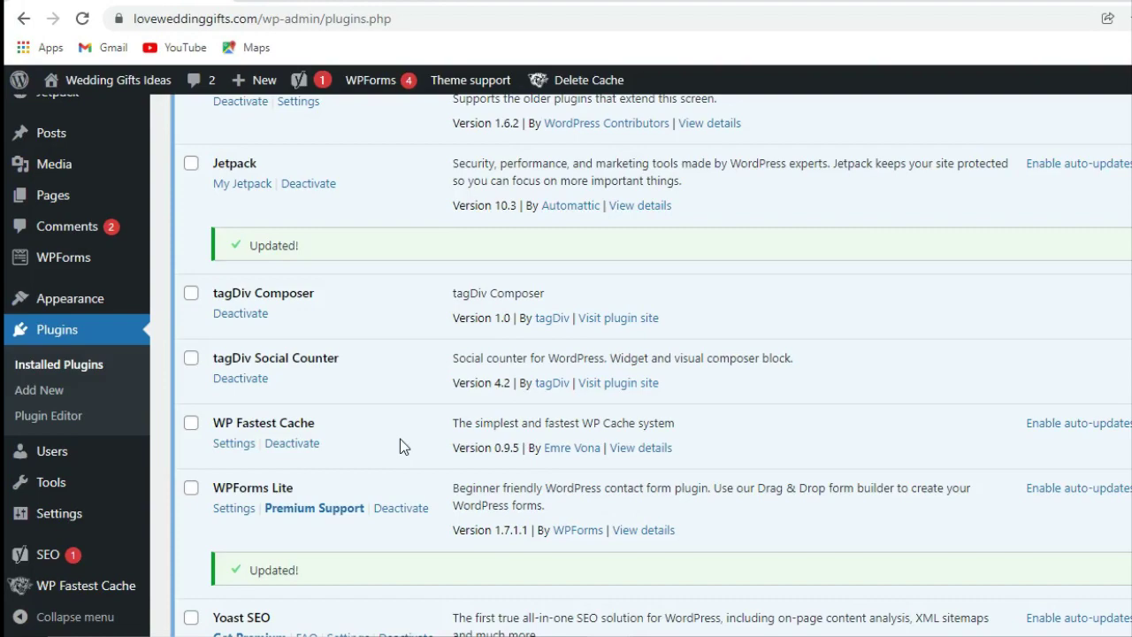
pyautogui.scroll(3, 342, 433)
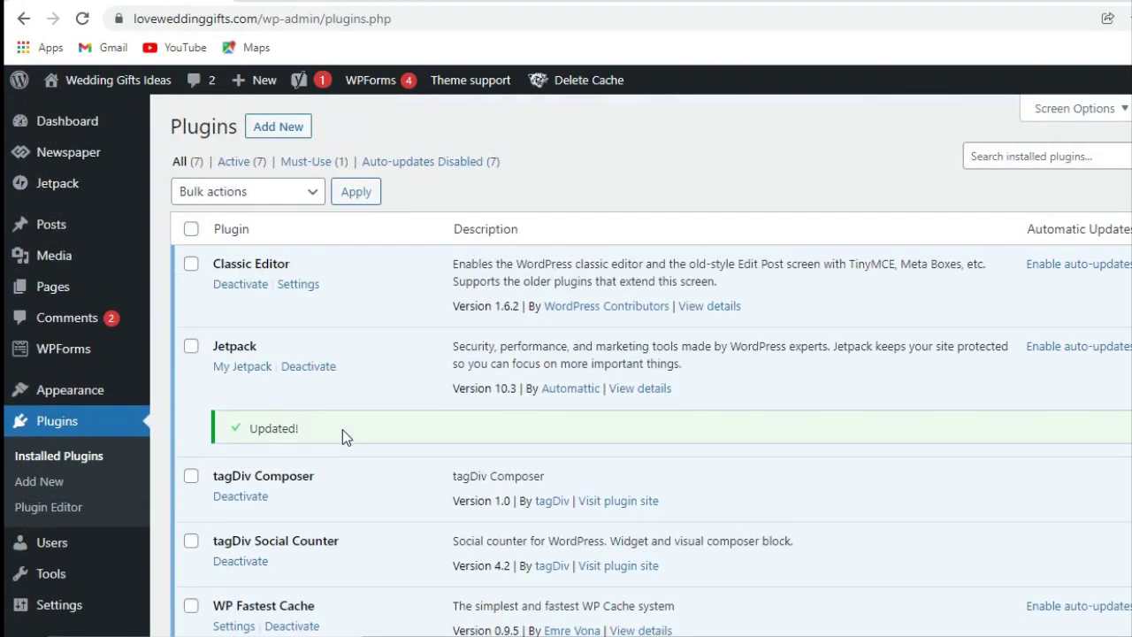
# Step: Search the plugin directory for "wps hide", and install and activate the WPS Hide Login plugin
pyautogui.click(273, 133)
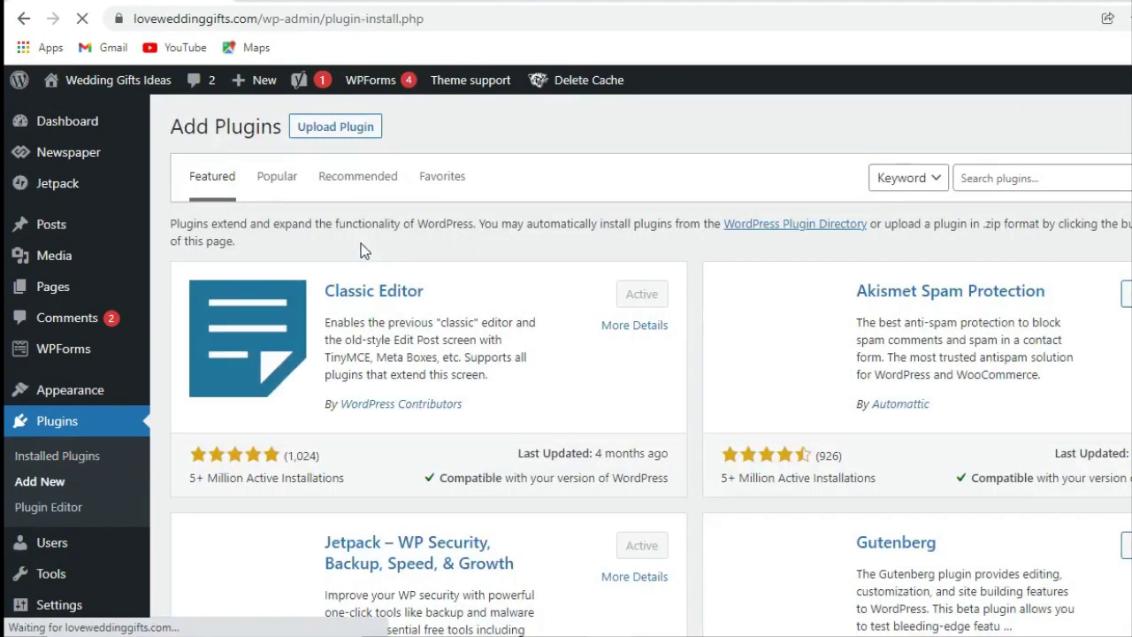
pyautogui.click(1009, 178)
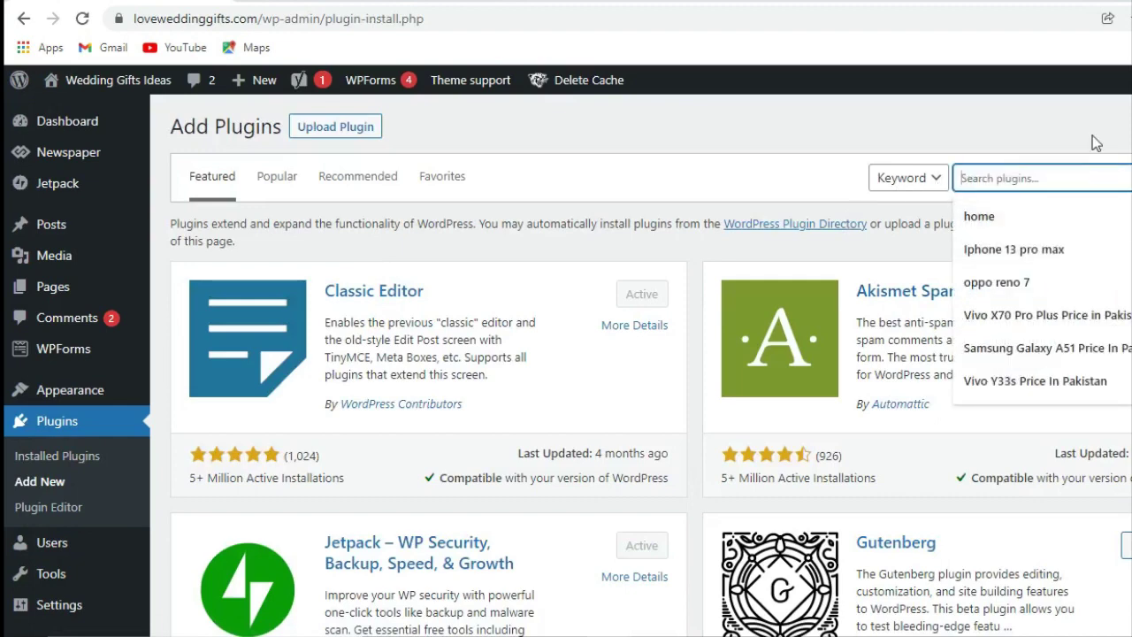
pyautogui.write('wps hide')
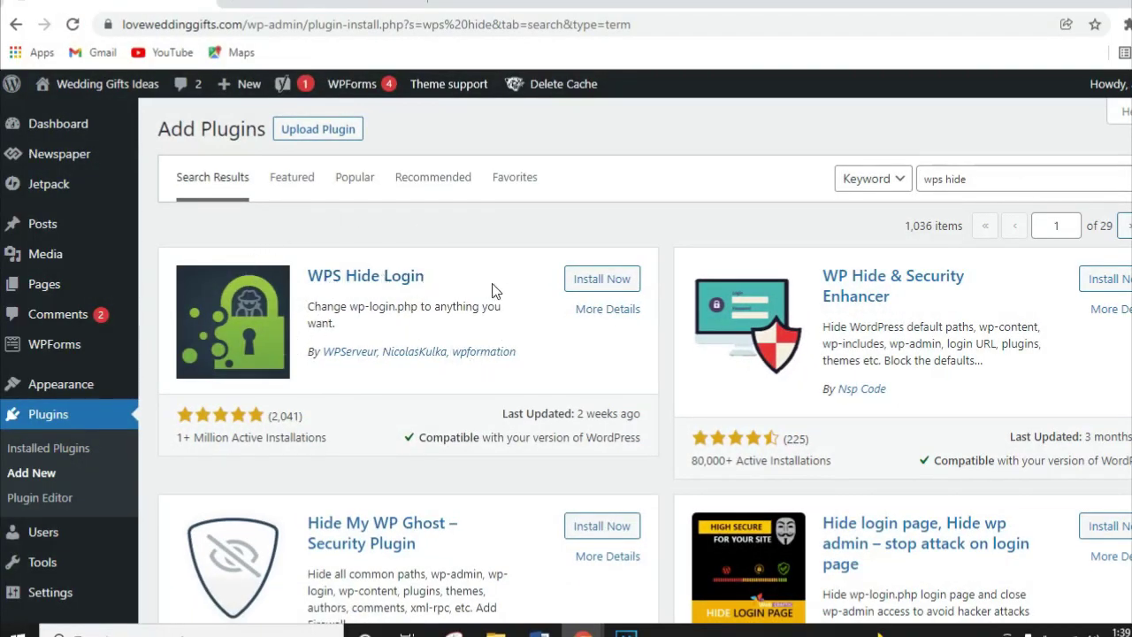
pyautogui.click(600, 281)
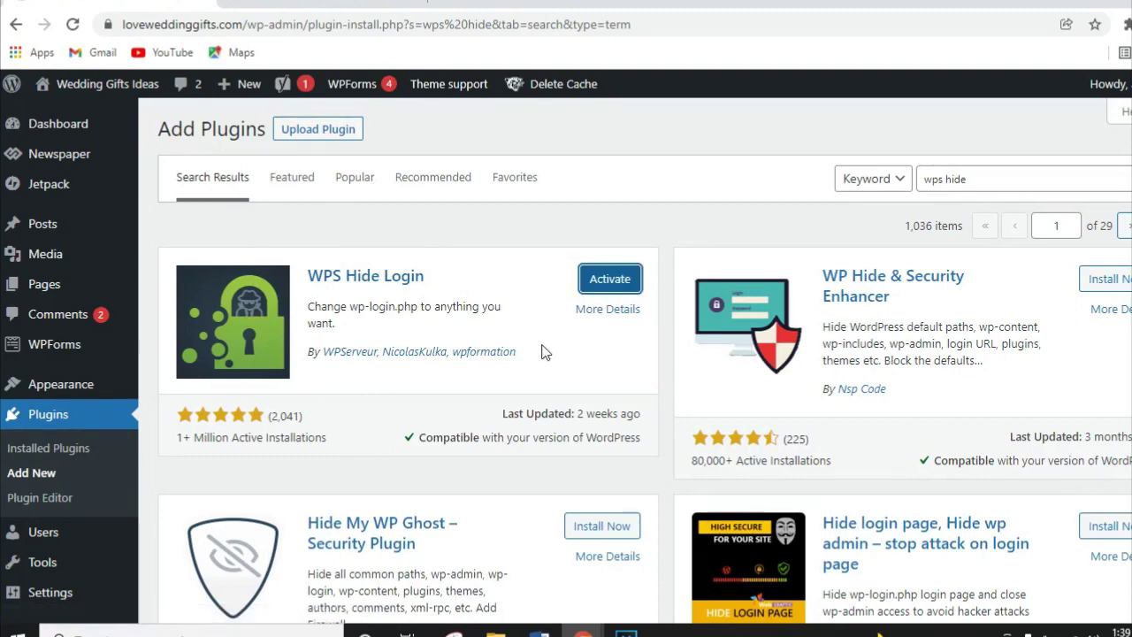
pyautogui.click(595, 290)
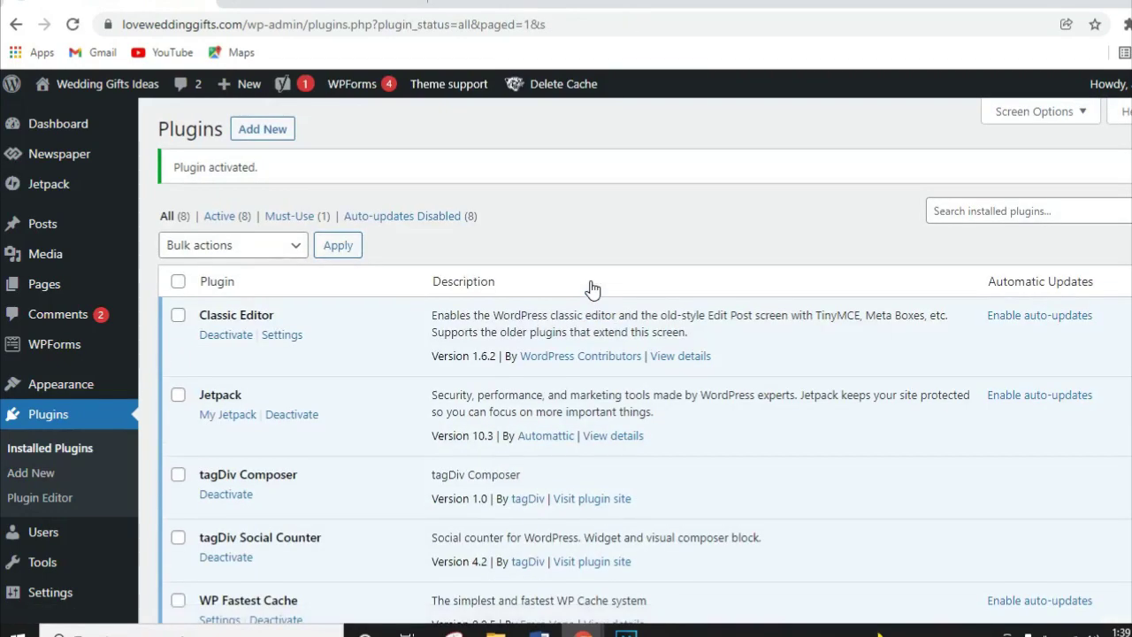
# Step: Find WPS Hide Login among the installed plugins and open its settings
pyautogui.scroll(-2, 592, 289)
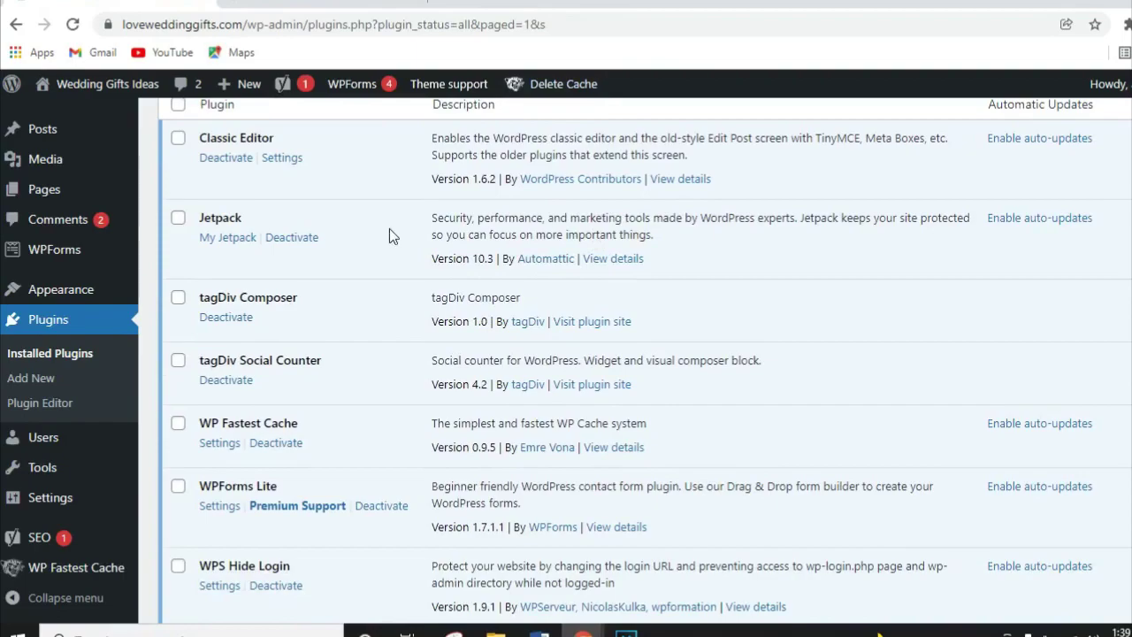
pyautogui.scroll(-3, 389, 230)
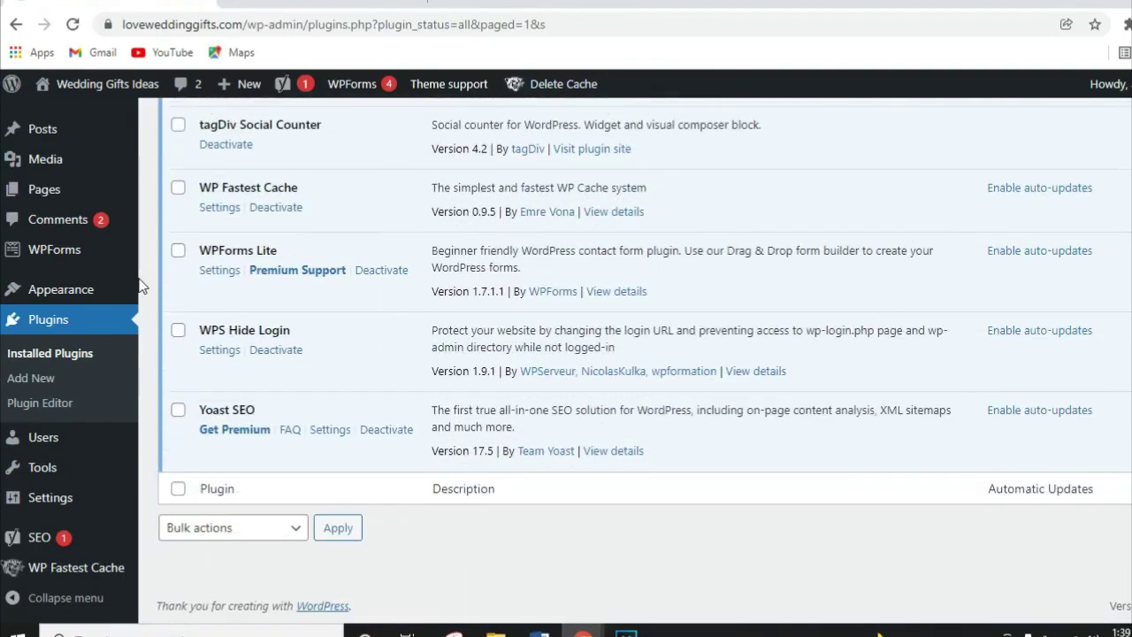
pyautogui.scroll(2, 105, 292)
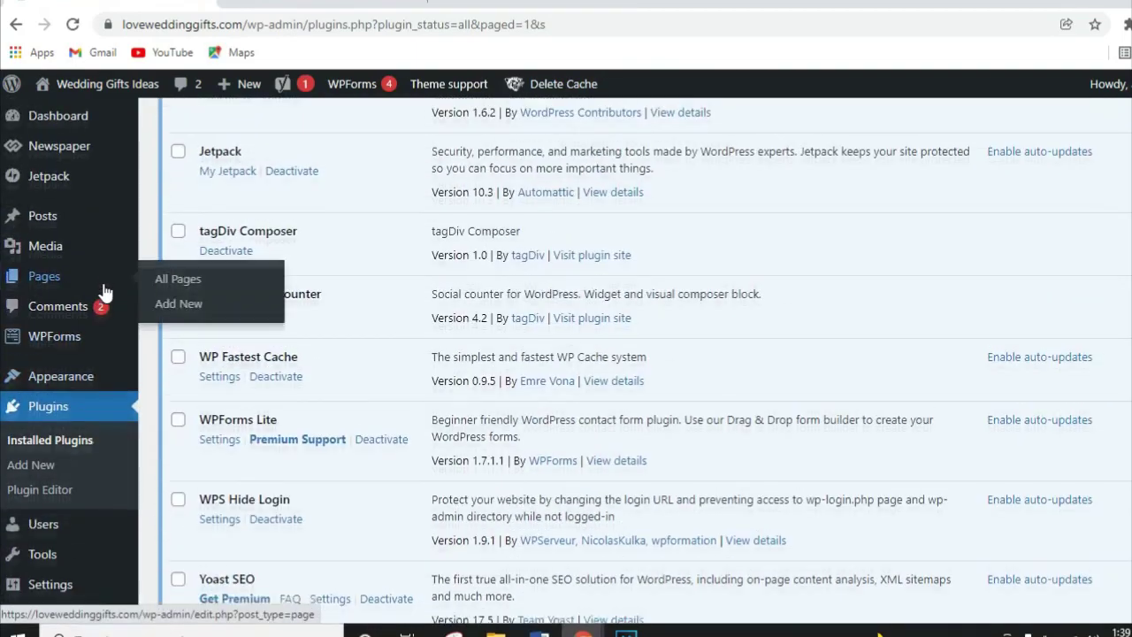
pyautogui.scroll(-2, 105, 292)
pyautogui.scroll(2, 318, 314)
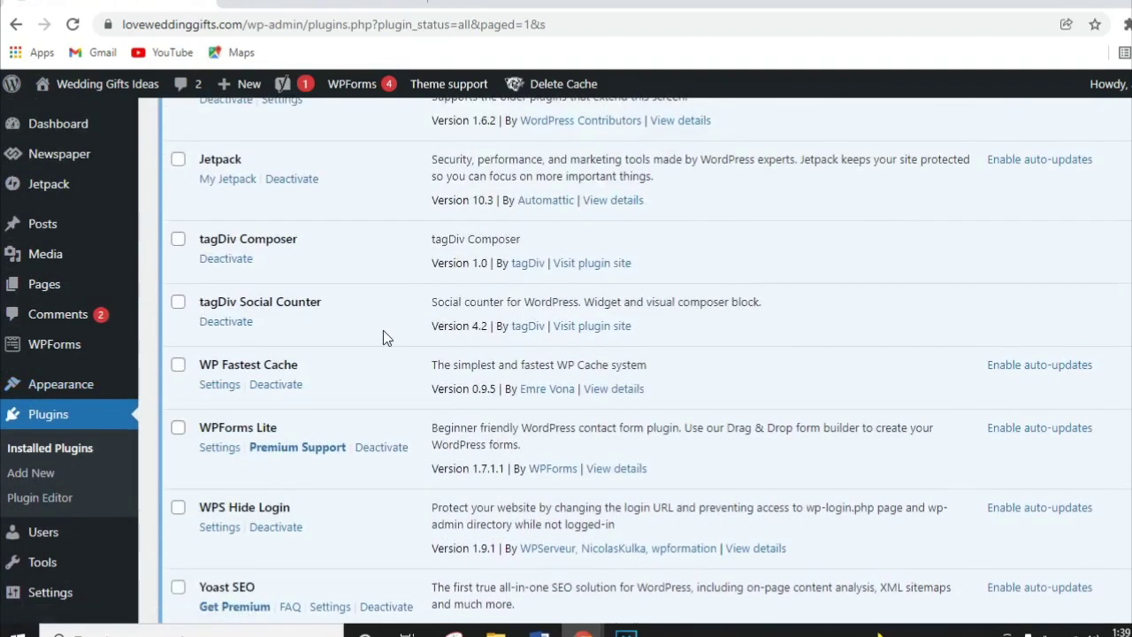
pyautogui.scroll(1, 383, 330)
pyautogui.scroll(-2, 384, 330)
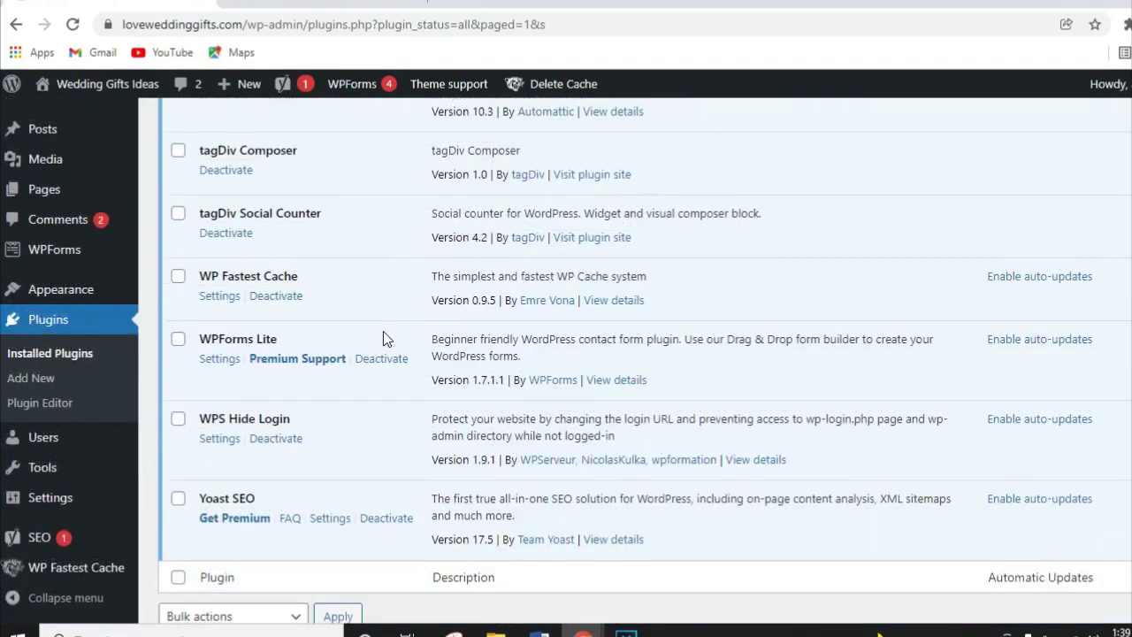
pyautogui.moveTo(200, 419); pyautogui.dragTo(328, 416)
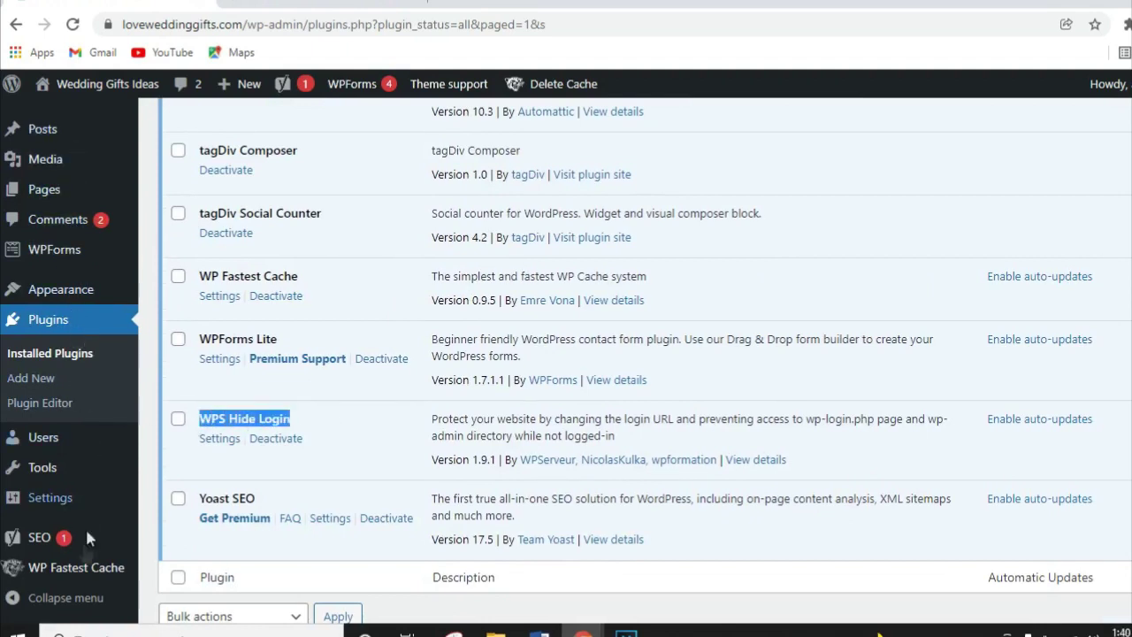
pyautogui.click(223, 439)
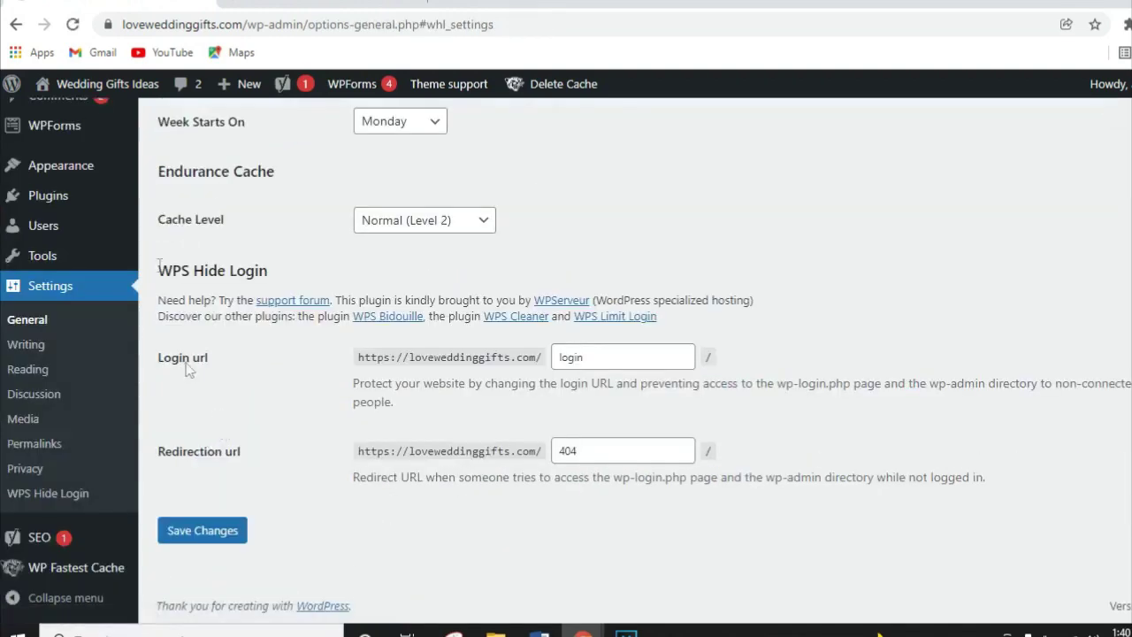
# Step: Set the WPS Hide Login login URL to "cartoon" and save the changes
pyautogui.moveTo(157, 270); pyautogui.dragTo(1009, 491)
pyautogui.click(993, 524)
pyautogui.doubleClick(594, 357)
pyautogui.click(578, 358)
pyautogui.moveTo(604, 357); pyautogui.dragTo(528, 358)
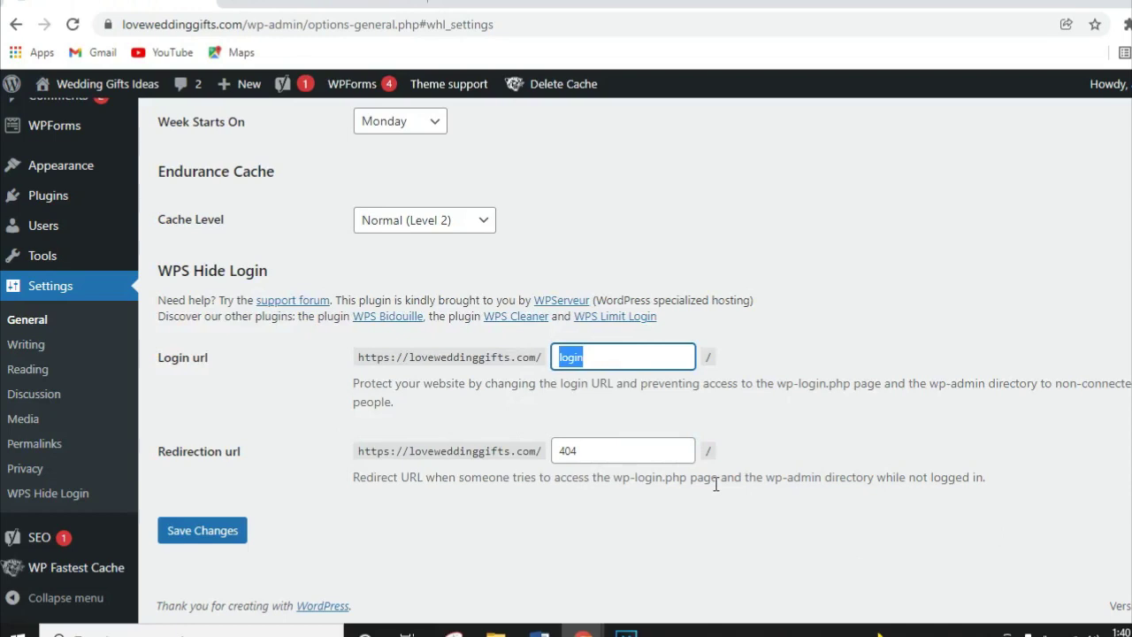
pyautogui.press('BackSpace')
pyautogui.write('cartoon')
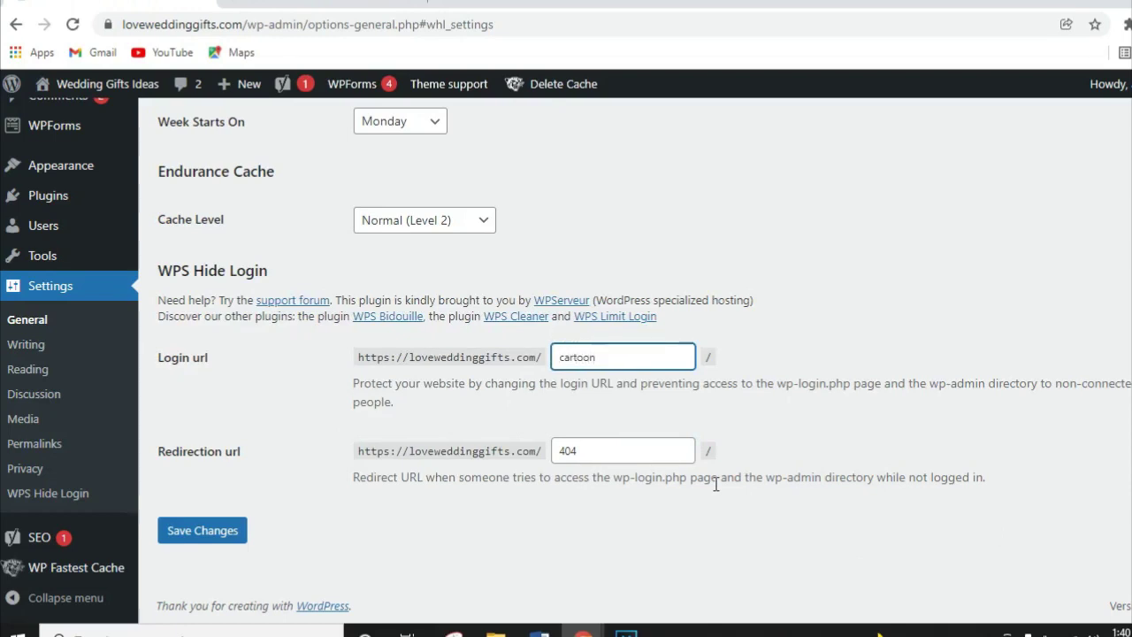
pyautogui.click(768, 349)
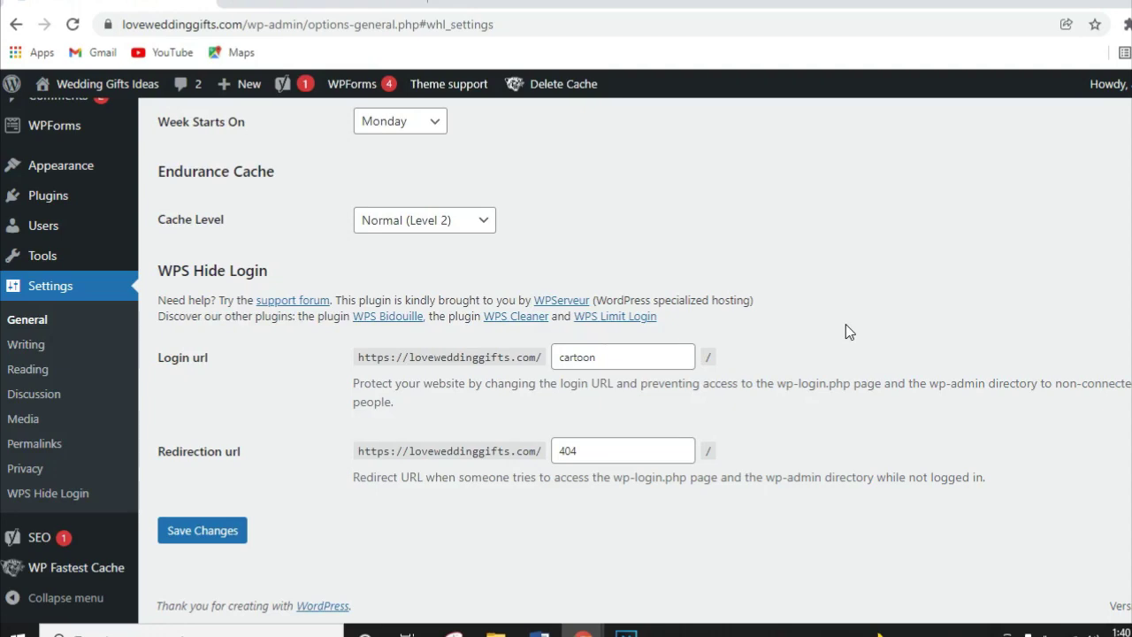
pyautogui.scroll(1, 786, 372)
pyautogui.scroll(-1, 787, 367)
pyautogui.click(215, 532)
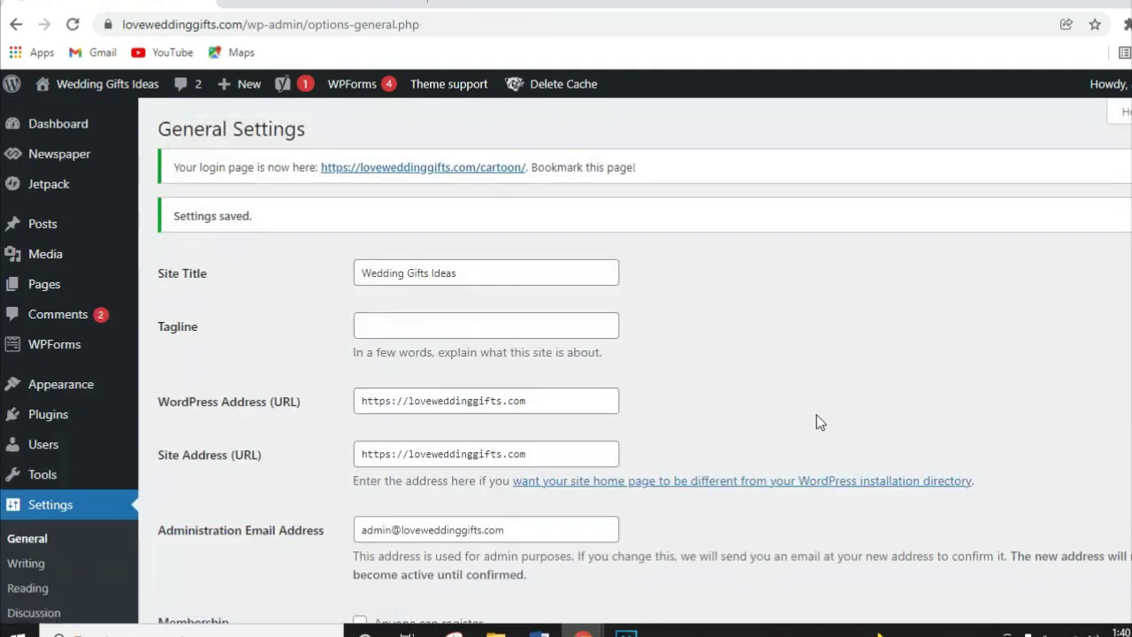
# Step: Review the saved WPS Hide Login setting on the General Settings page, and log out of the site
pyautogui.scroll(-12, 817, 415)
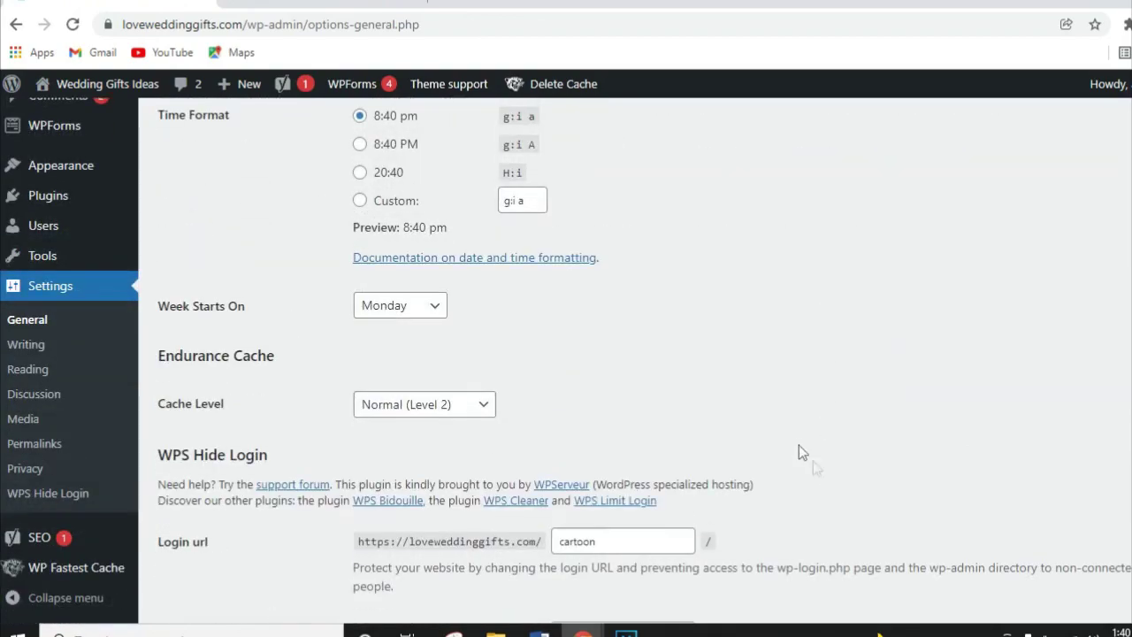
pyautogui.scroll(12, 291, 434)
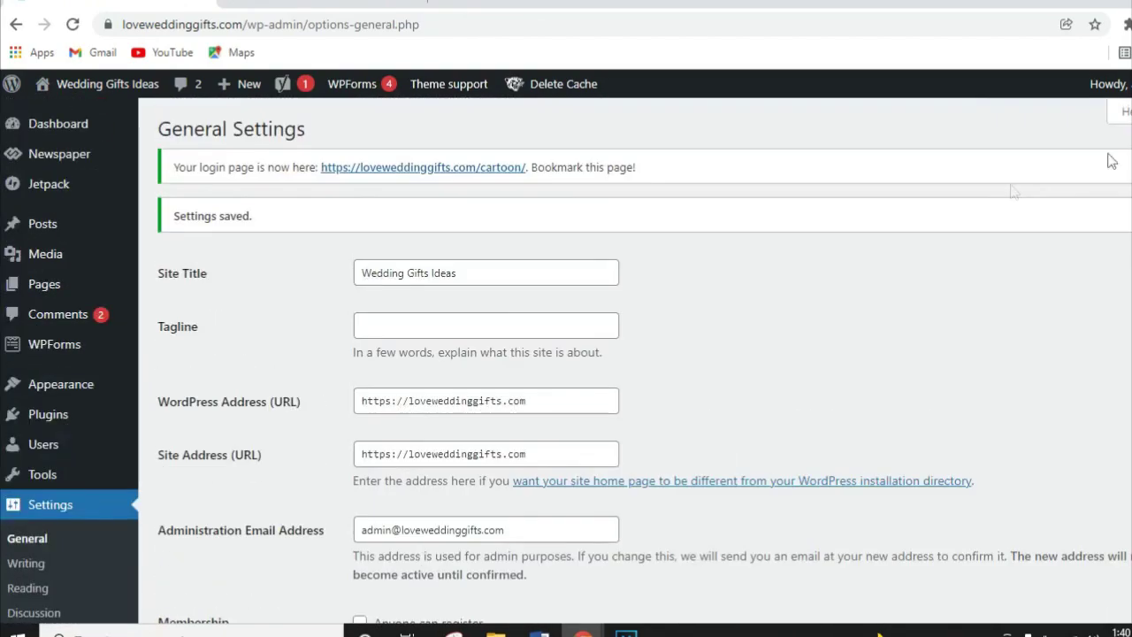
pyautogui.moveTo(1110, 84)
pyautogui.click(1068, 181)
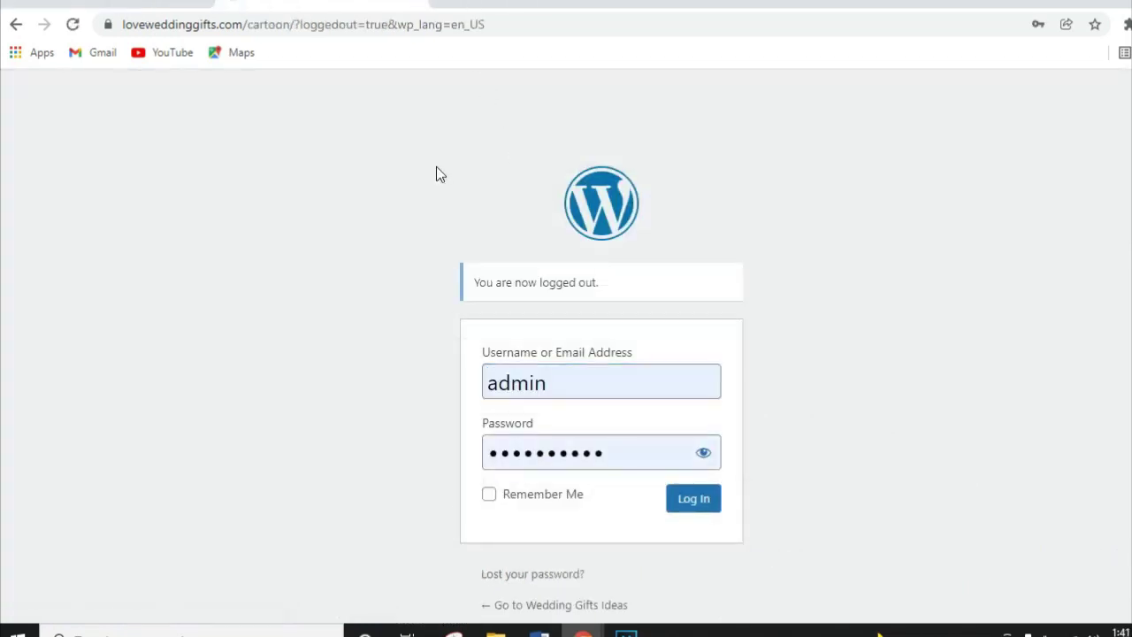
# Step: Load the site's homepage at loveweddinggifts.com, and test the default login address by adding "/wp-admin" to it
pyautogui.moveTo(245, 25); pyautogui.dragTo(717, 30)
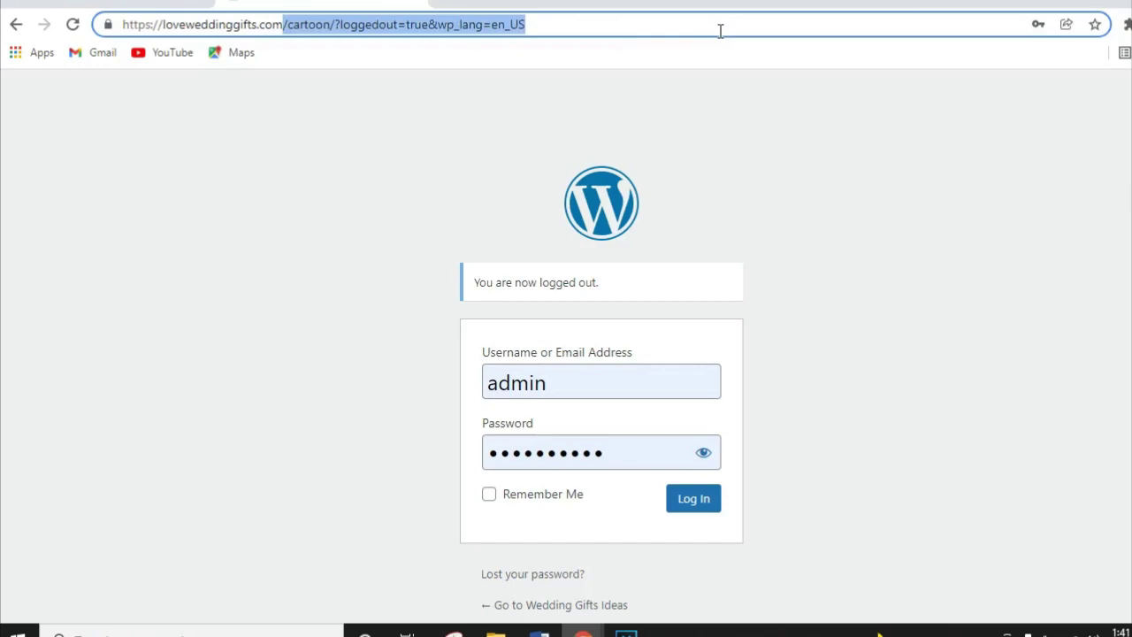
pyautogui.press('BackSpace')
pyautogui.press('Return')
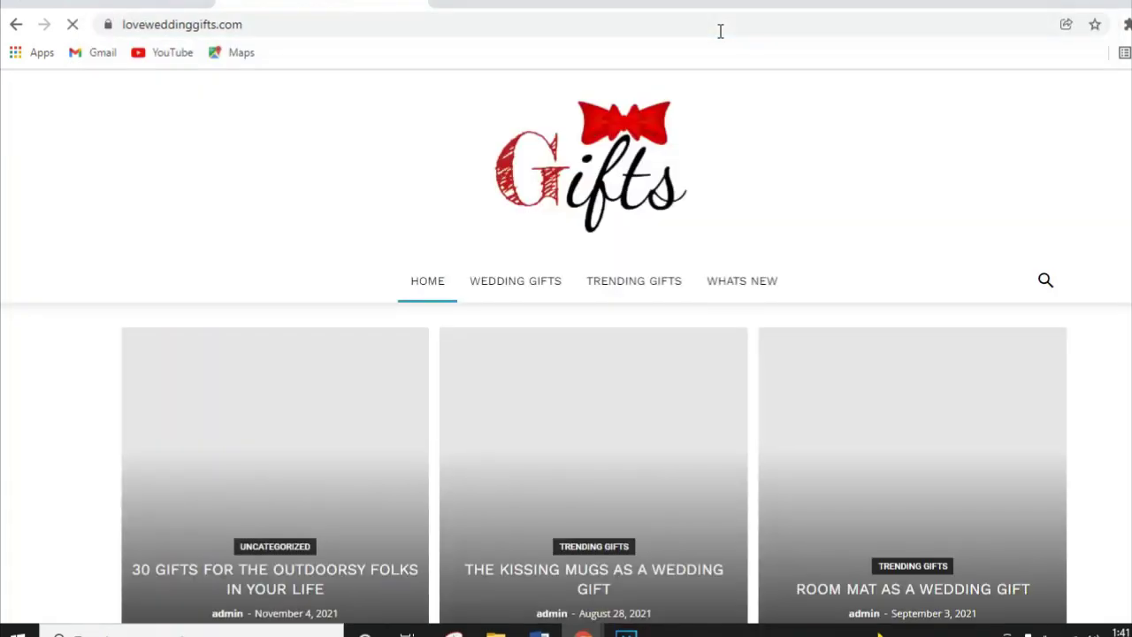
pyautogui.click(263, 33)
pyautogui.press('End')
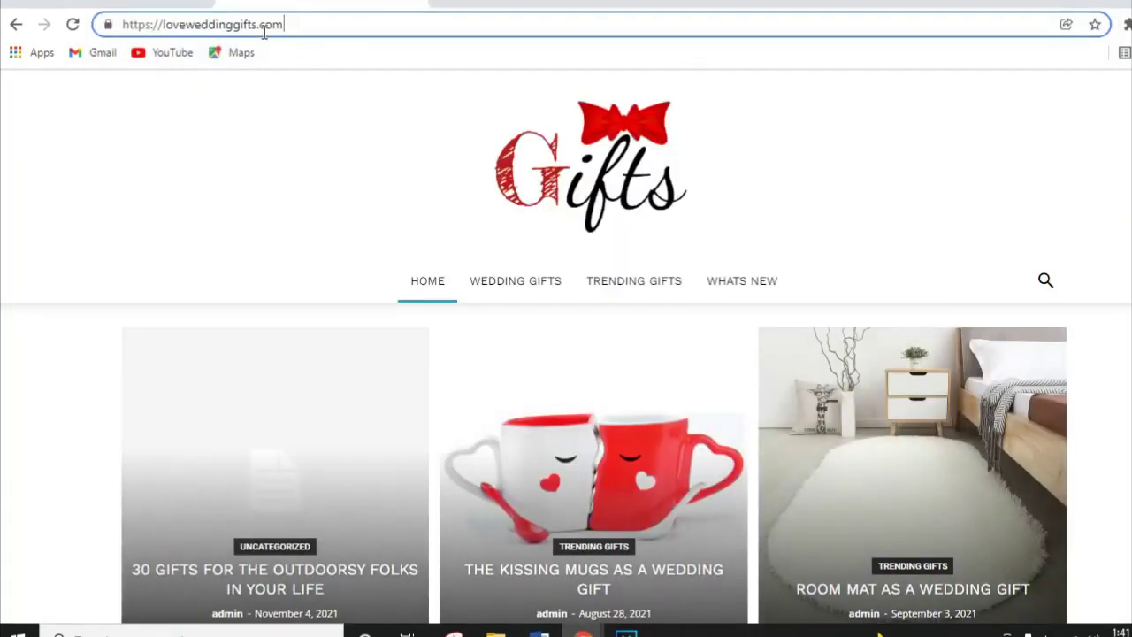
pyautogui.write('wp-admin')
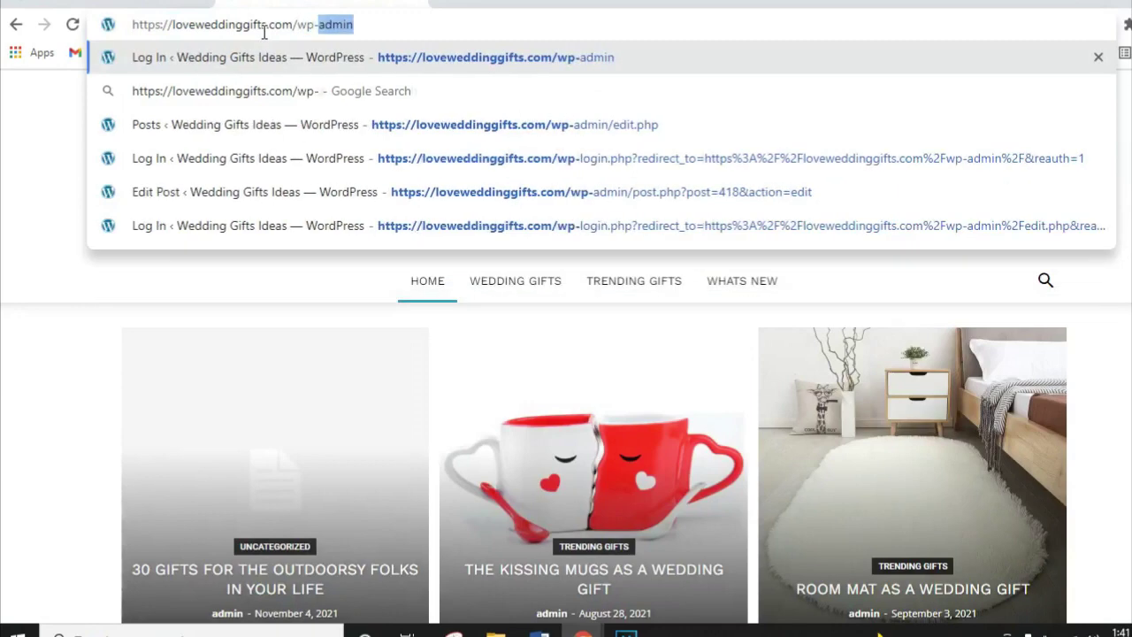
pyautogui.press('Return')
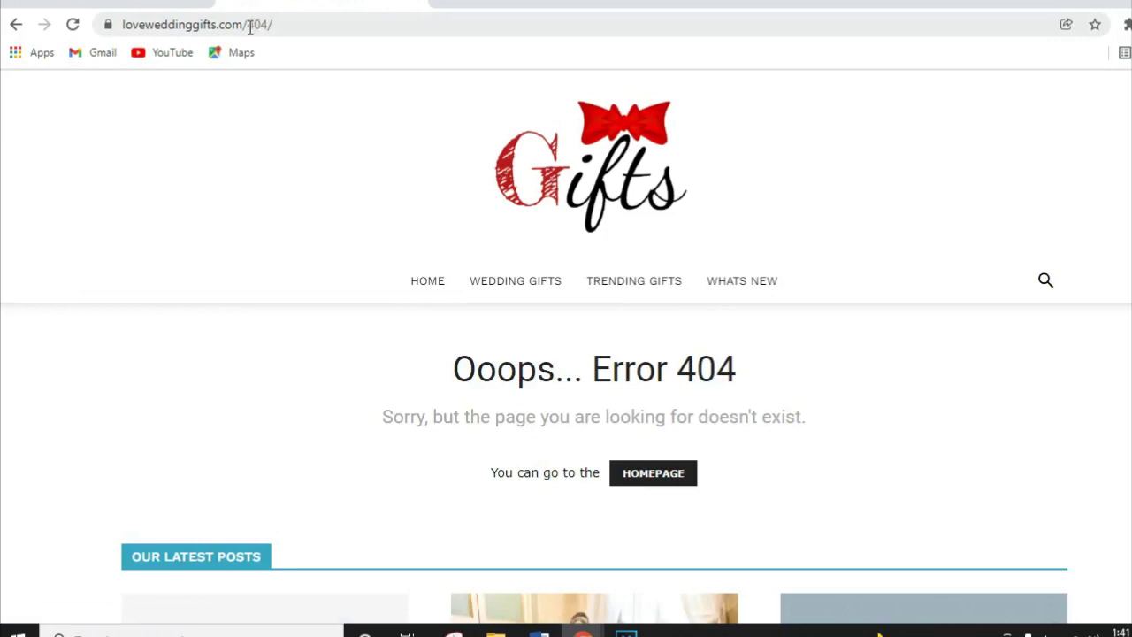
# Step: Open the custom login page at loveweddinggifts.com/cartoon and log in to the dashboard with the prefilled credentials
pyautogui.moveTo(253, 25); pyautogui.dragTo(409, 27)
pyautogui.press('BackSpace')
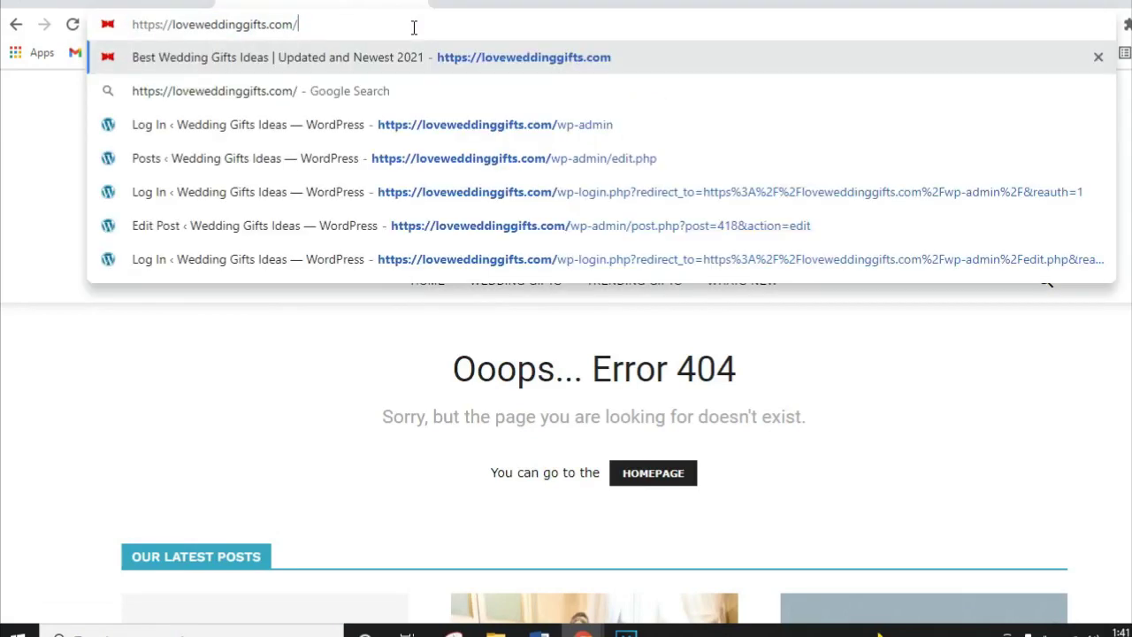
pyautogui.write('cartoon')
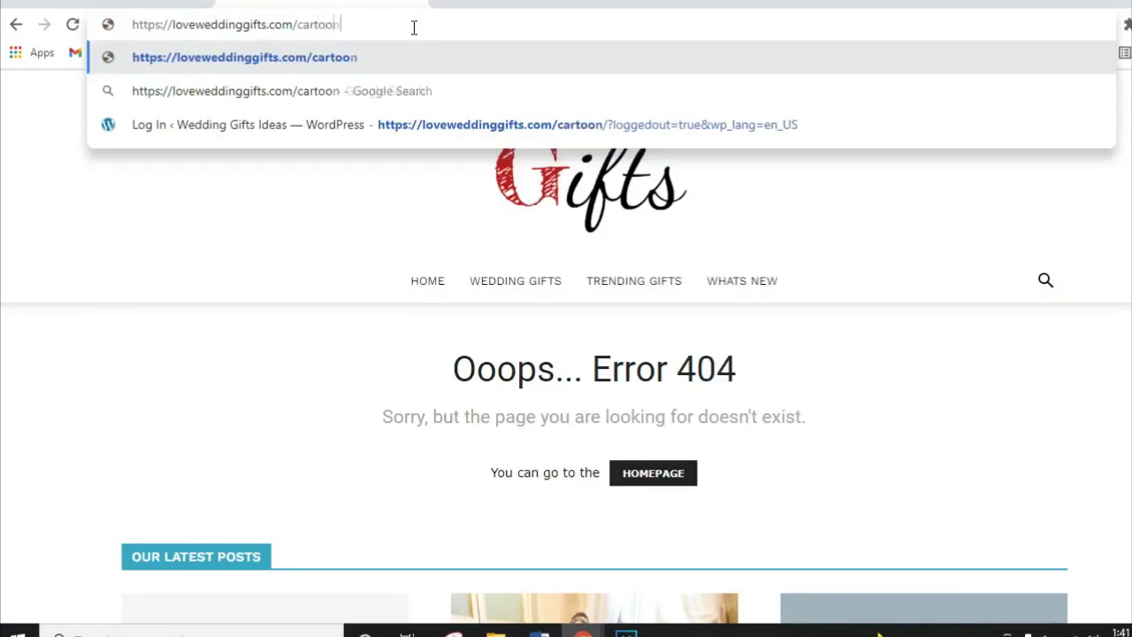
pyautogui.press('Return')
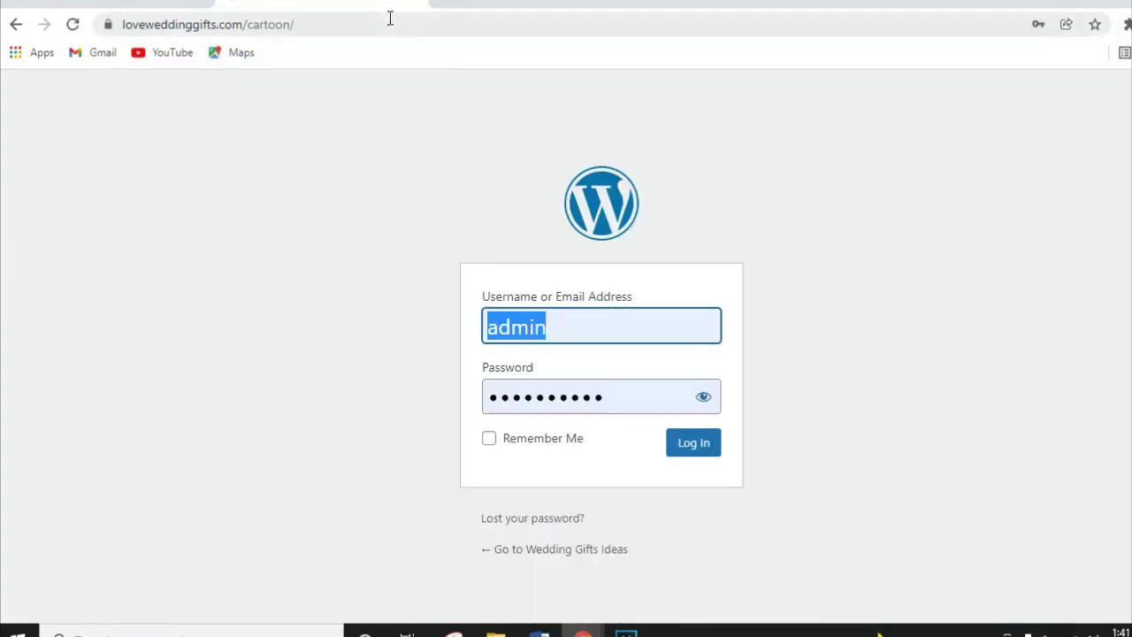
pyautogui.click(361, 156)
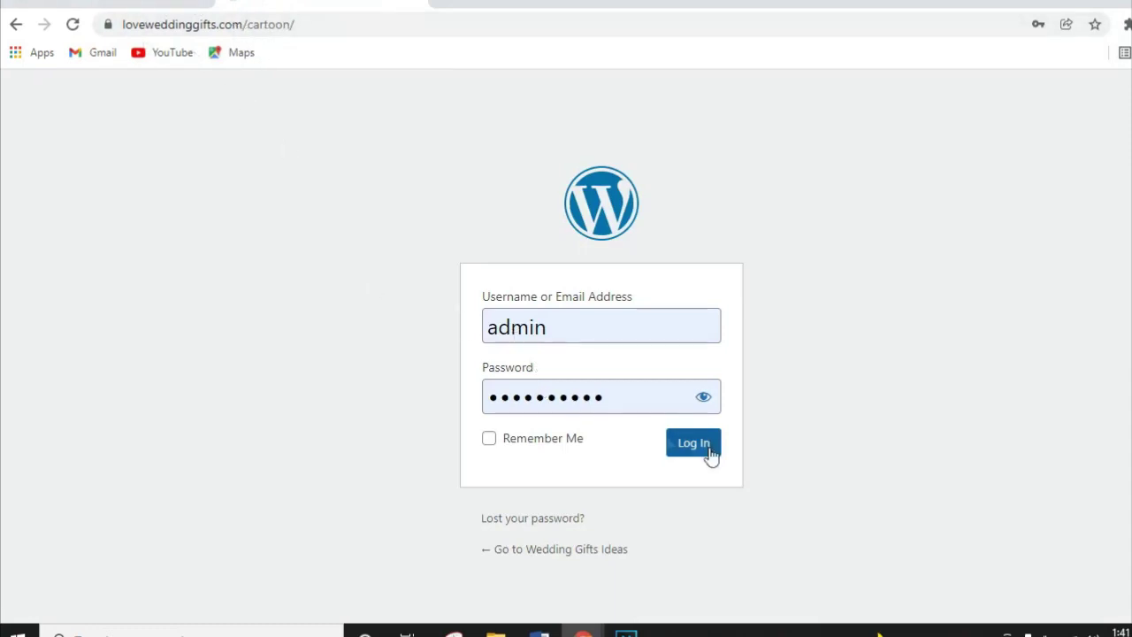
pyautogui.click(704, 443)
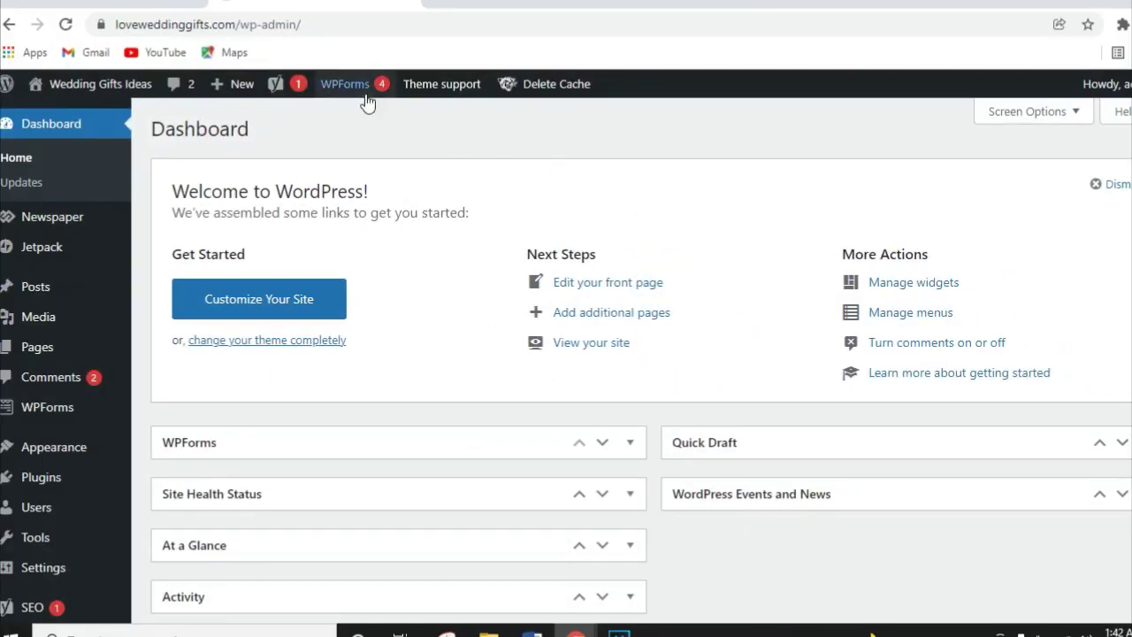
pyautogui.scroll(-3, 192, 190)
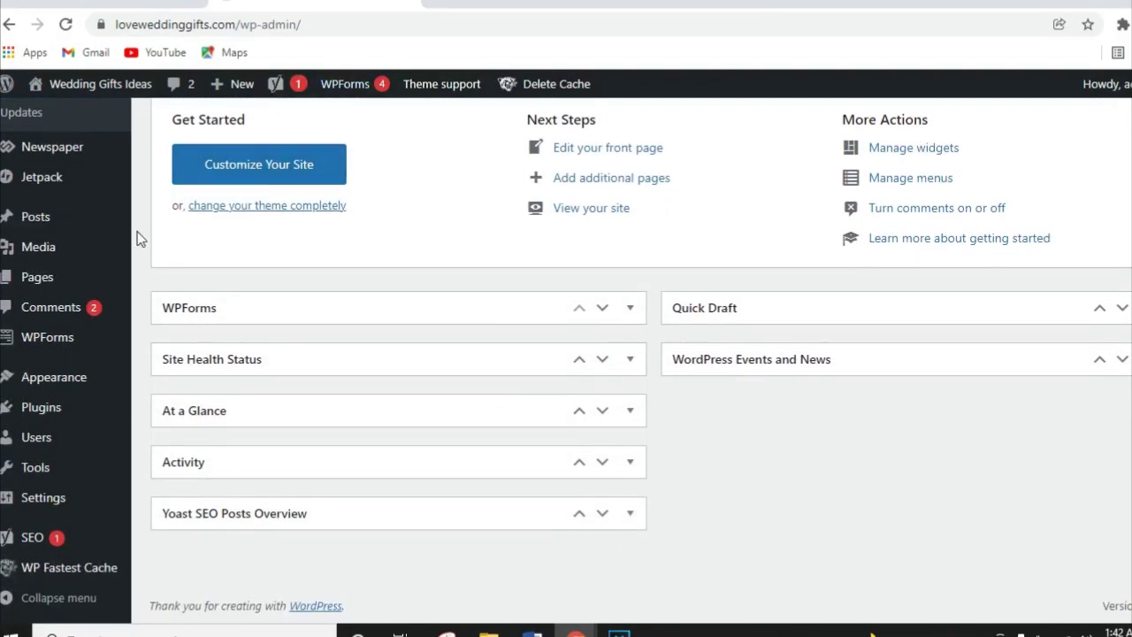